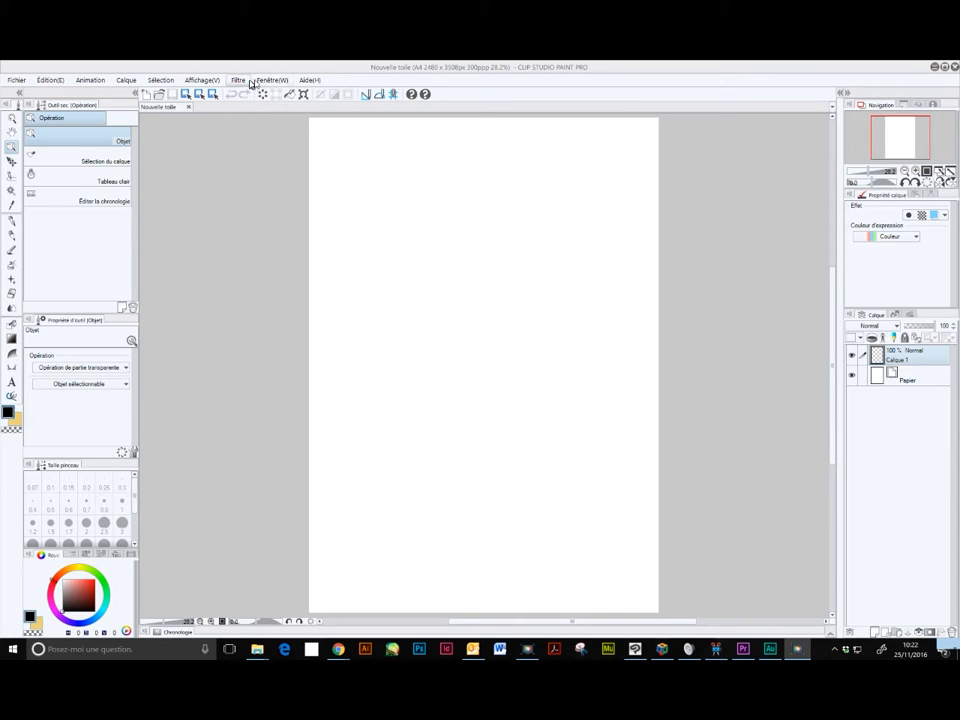
Open the 3D materials and place the "Relax (woman)" pose on the blank canvas.
left_click(269, 80)
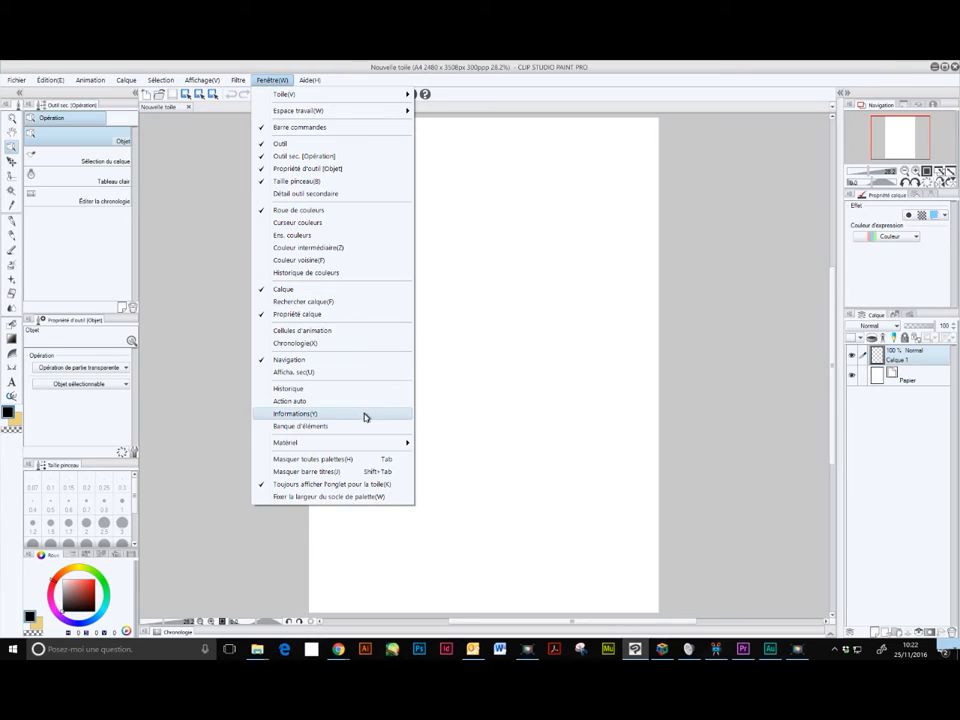
mouse_move(369, 443)
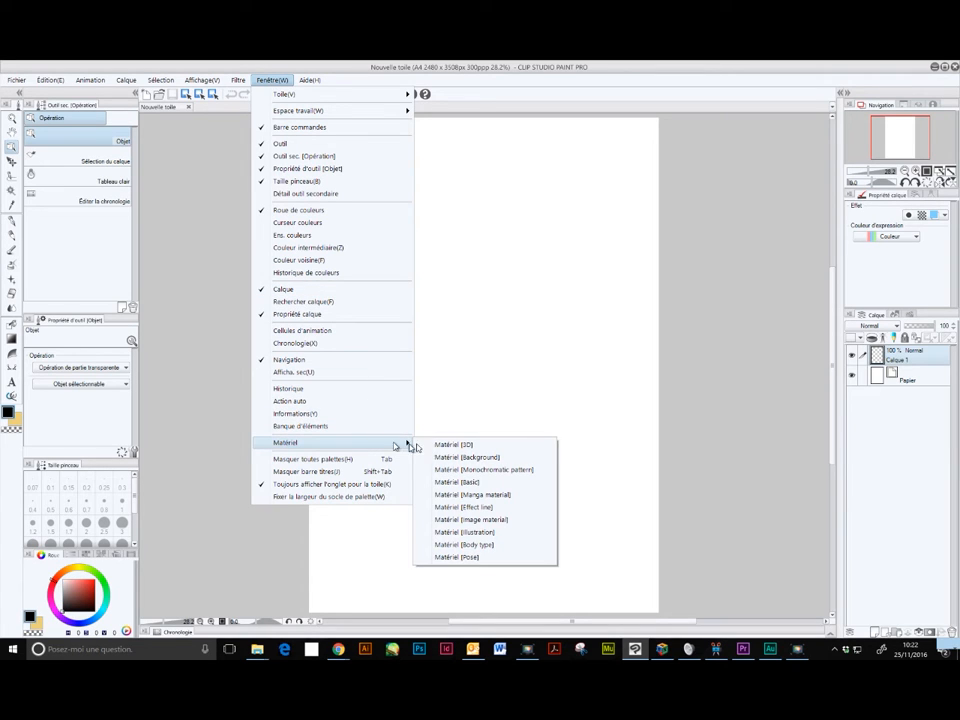
left_click(462, 446)
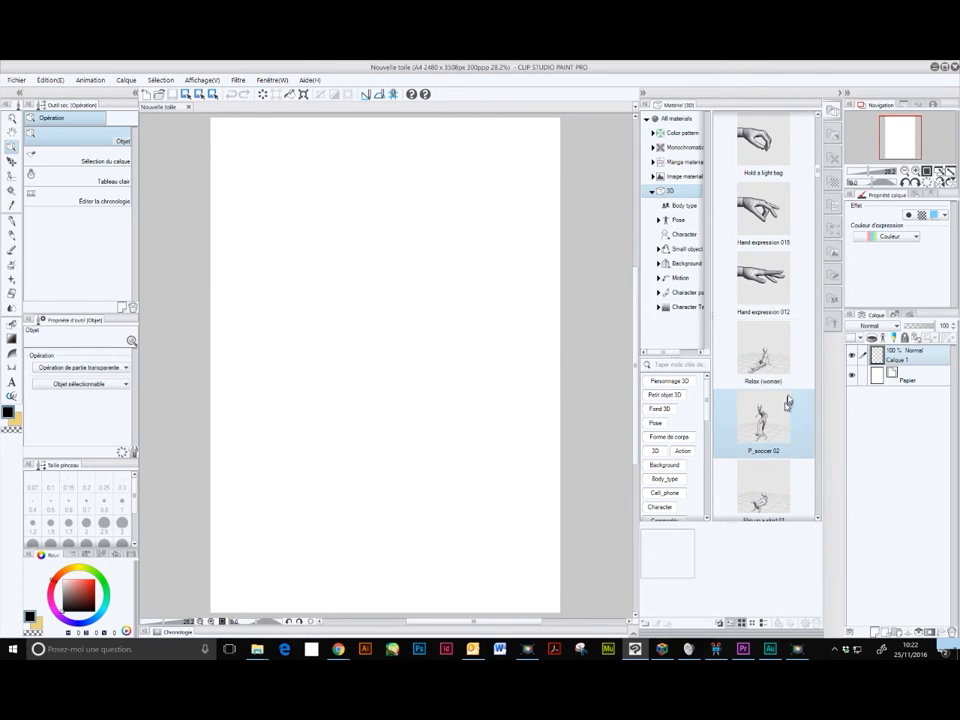
left_click_drag(772, 370, 379, 378)
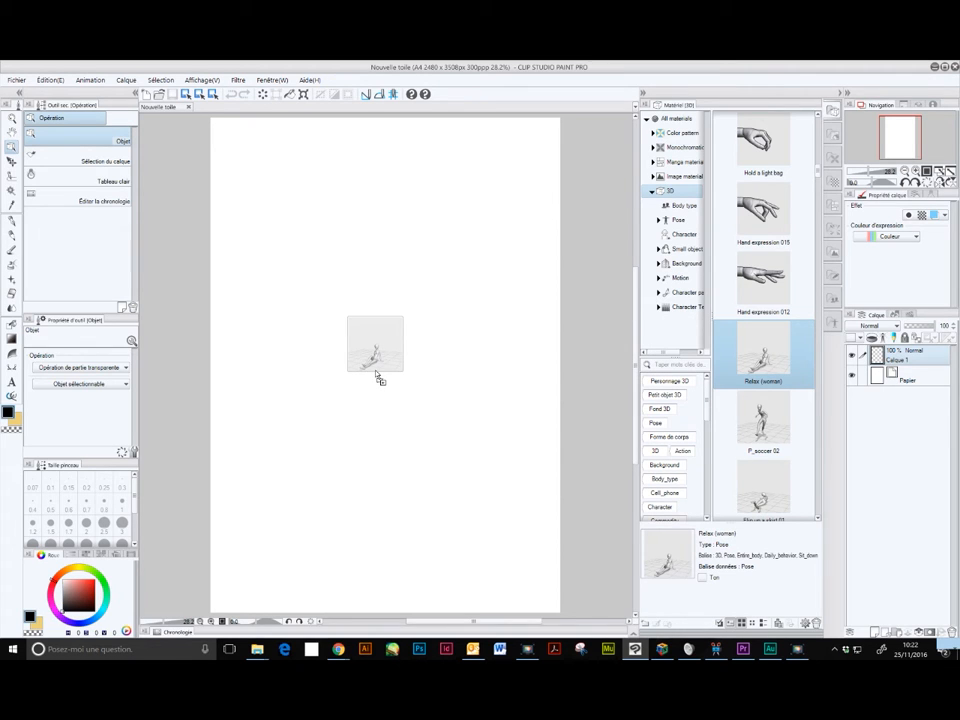
left_click_drag(377, 375, 379, 373)
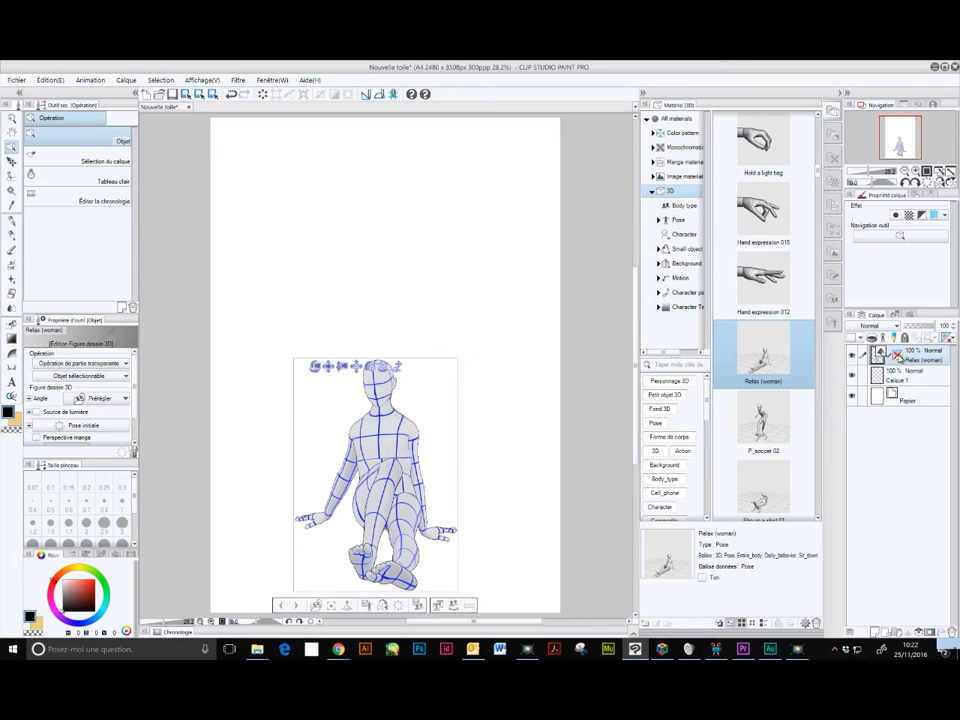
Turn the figure layer's perspective ruler on and back off, and move the figure layer up to the middle of the page.
left_click(898, 357)
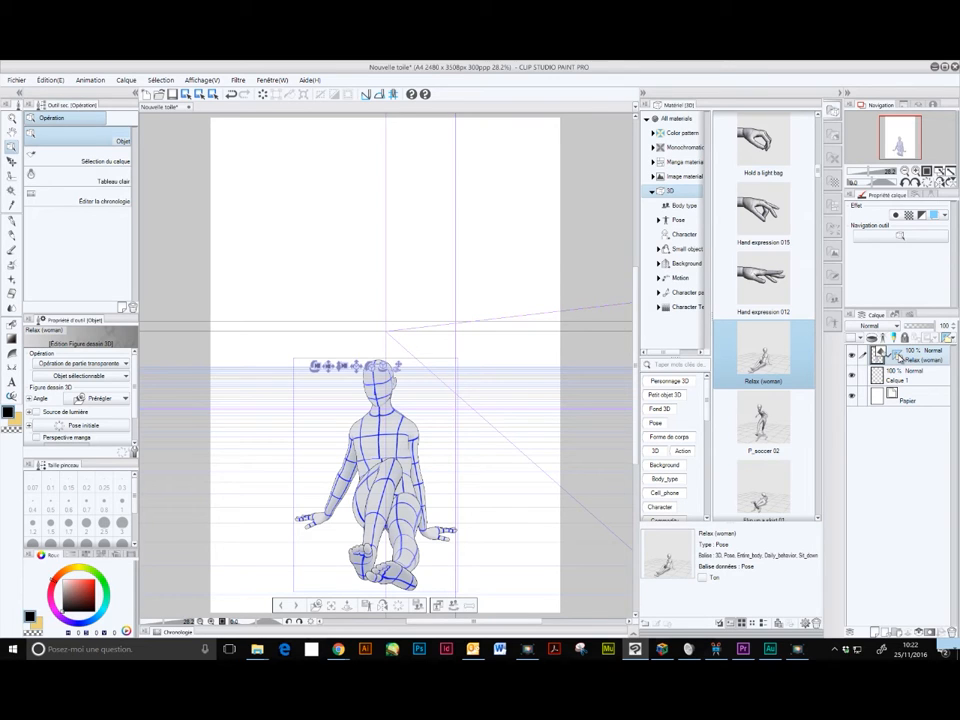
left_click(898, 357)
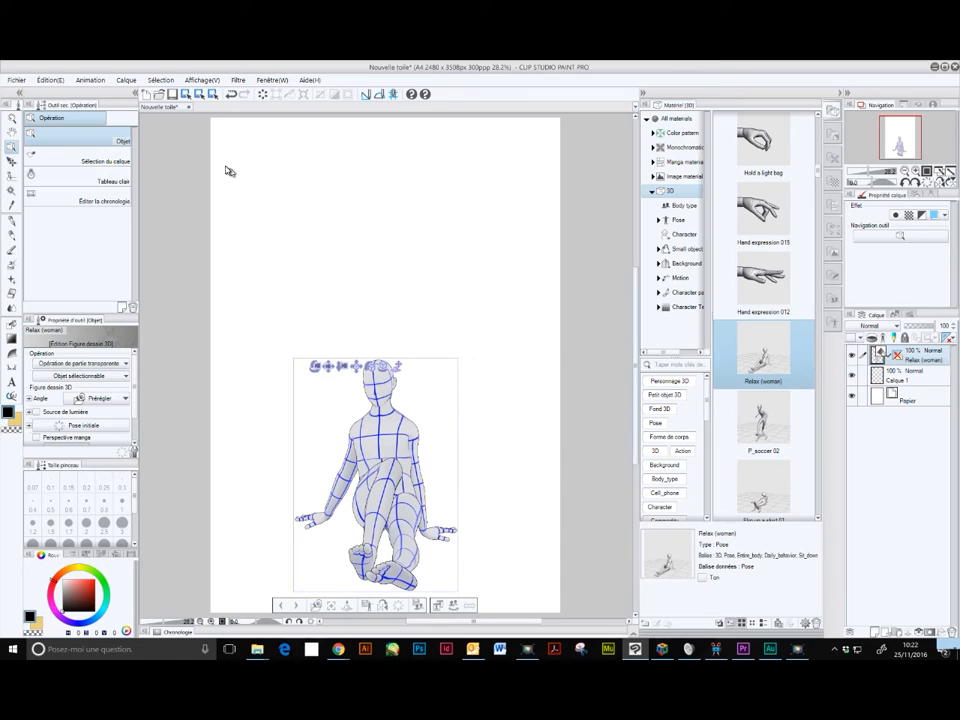
left_click(12, 162)
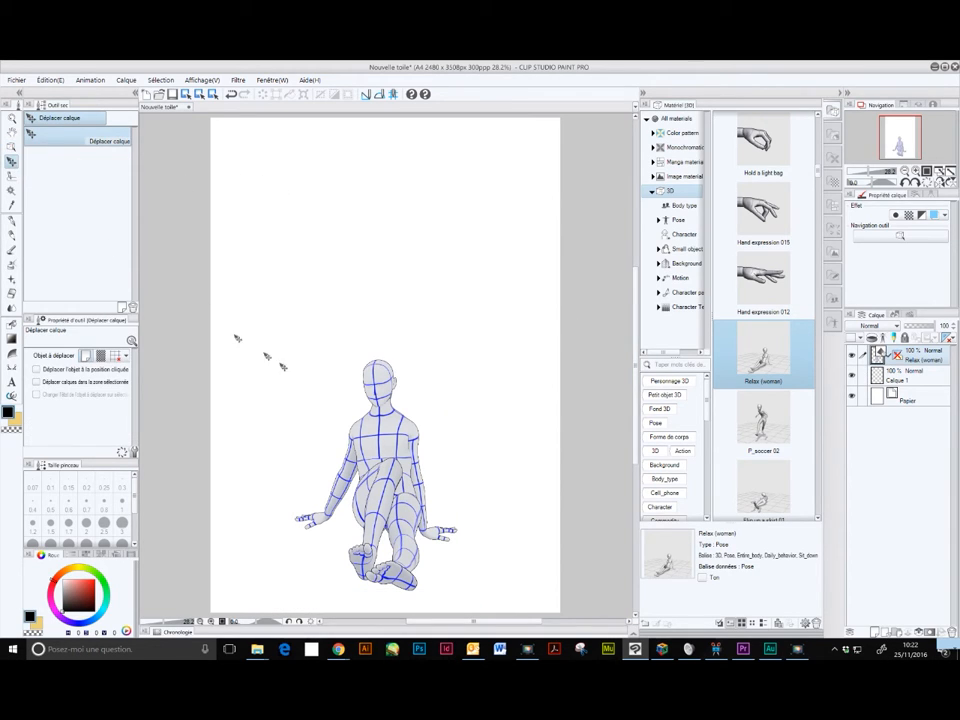
left_click_drag(403, 419, 422, 379)
left_click_drag(403, 453, 403, 373)
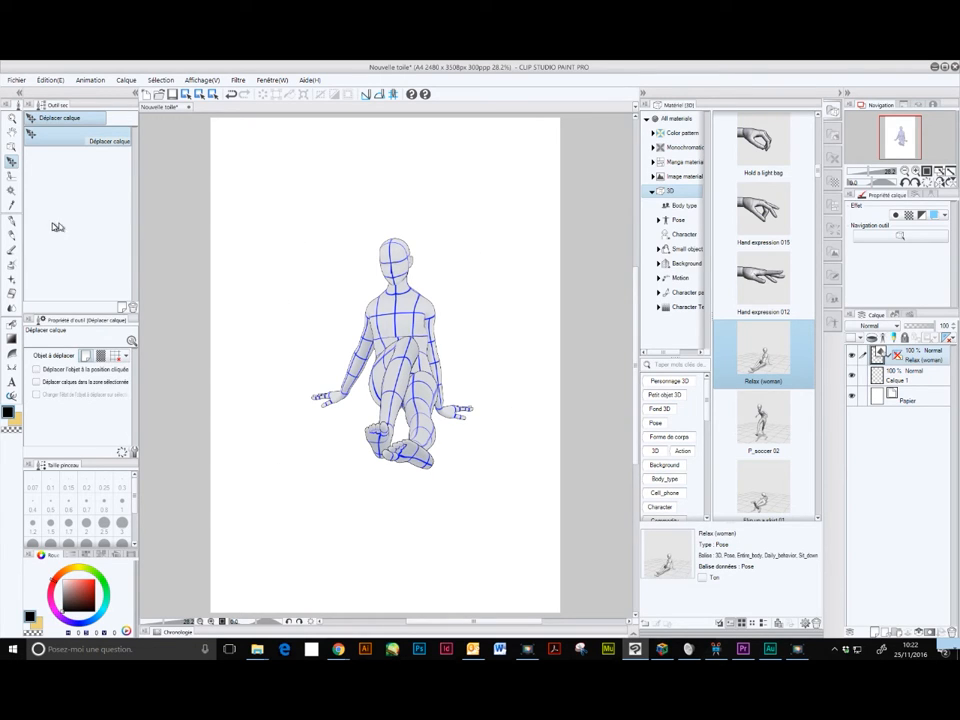
Pull the 3D figure's head slightly upward with the Object tool, and slide the whole figure along the floor.
left_click(14, 148)
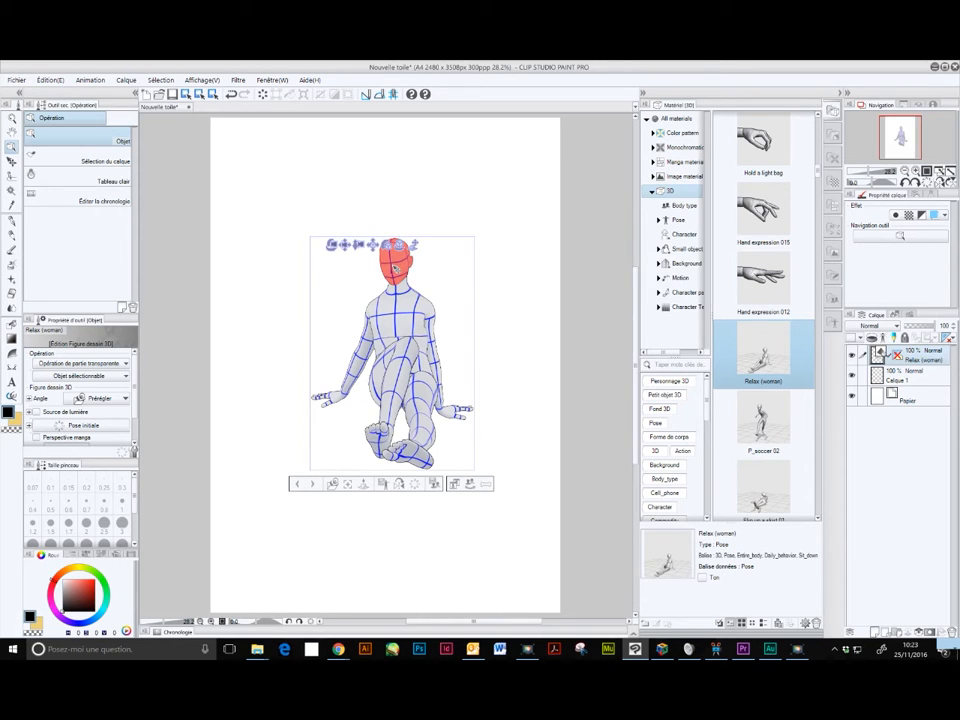
mouse_move(395, 268)
left_mouse_down()
mouse_move(441, 260)
mouse_move(390, 262)
mouse_move(405, 261)
mouse_move(398, 251)
left_mouse_up()
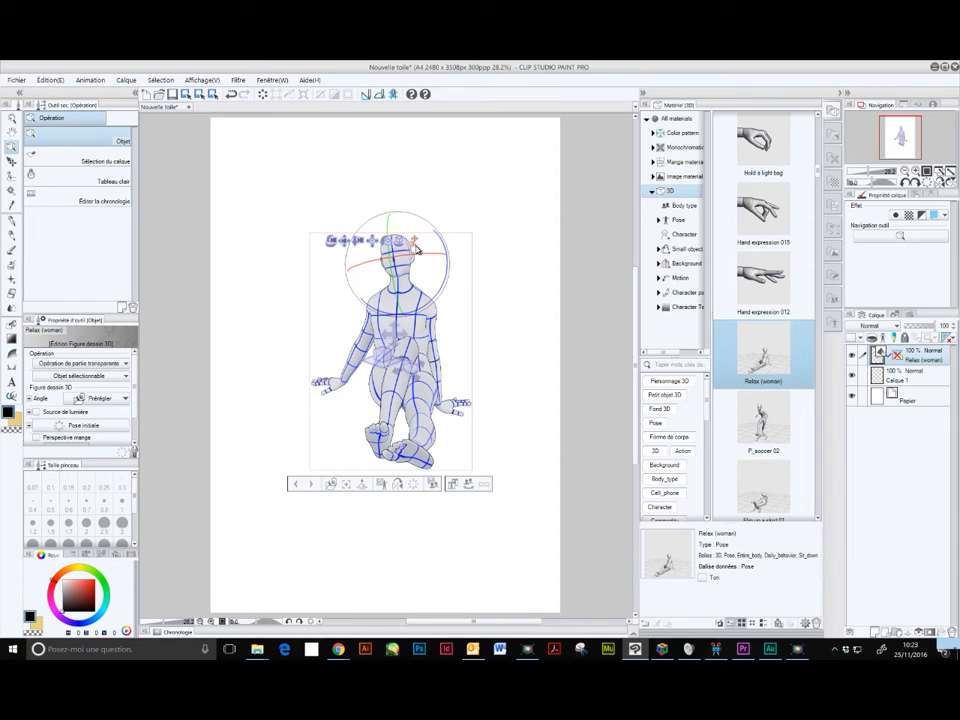
left_click(415, 245)
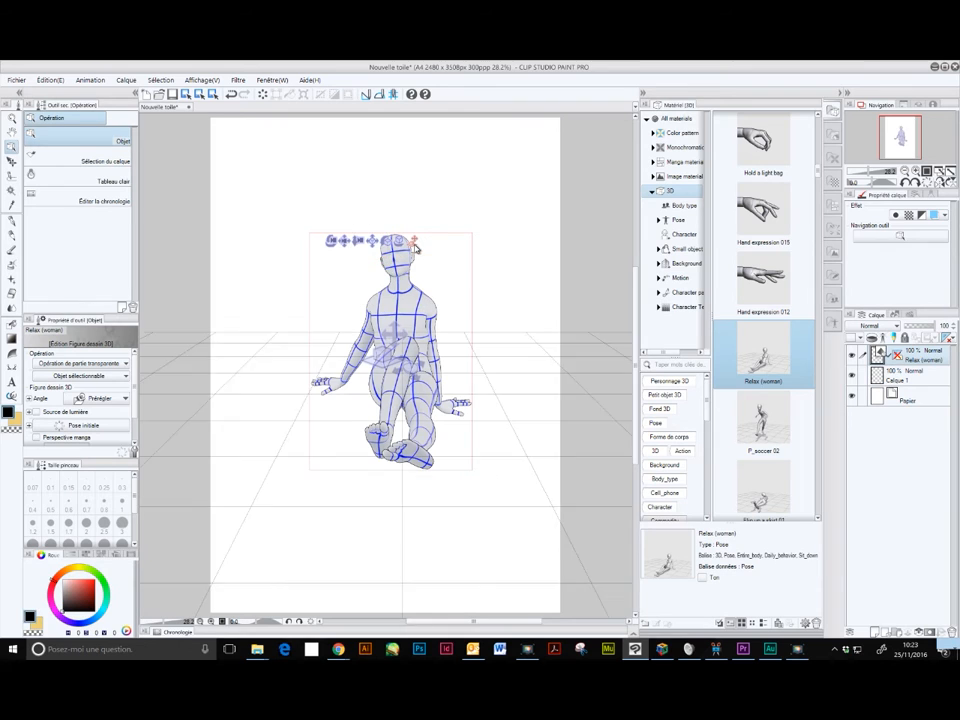
left_click_drag(455, 362, 377, 443)
Rotate the figure about its vertical axis so its feet point toward the page's lower right, selecting its neck along the way.
left_click(389, 241)
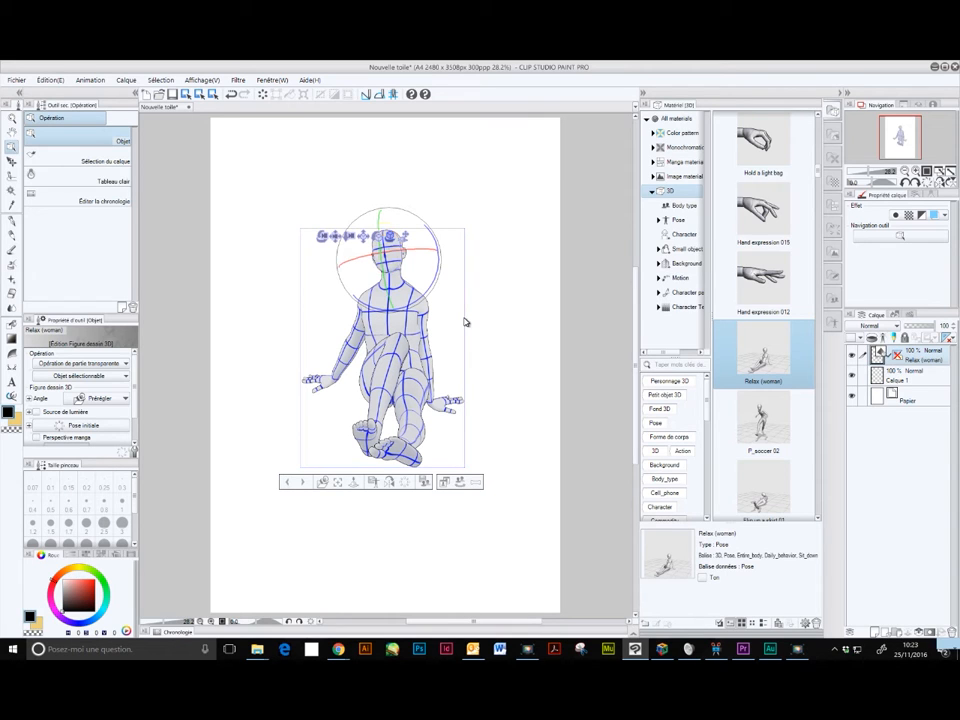
left_click_drag(457, 331, 425, 338)
left_click(398, 272)
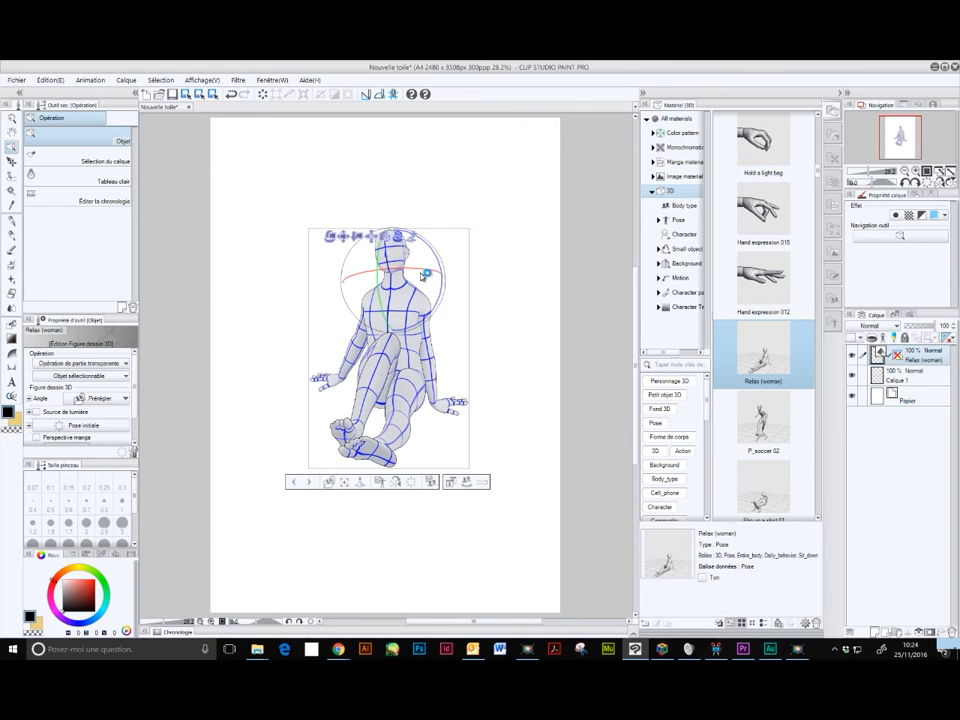
mouse_move(418, 266)
left_mouse_down()
mouse_move(431, 270)
mouse_move(418, 266)
left_mouse_up()
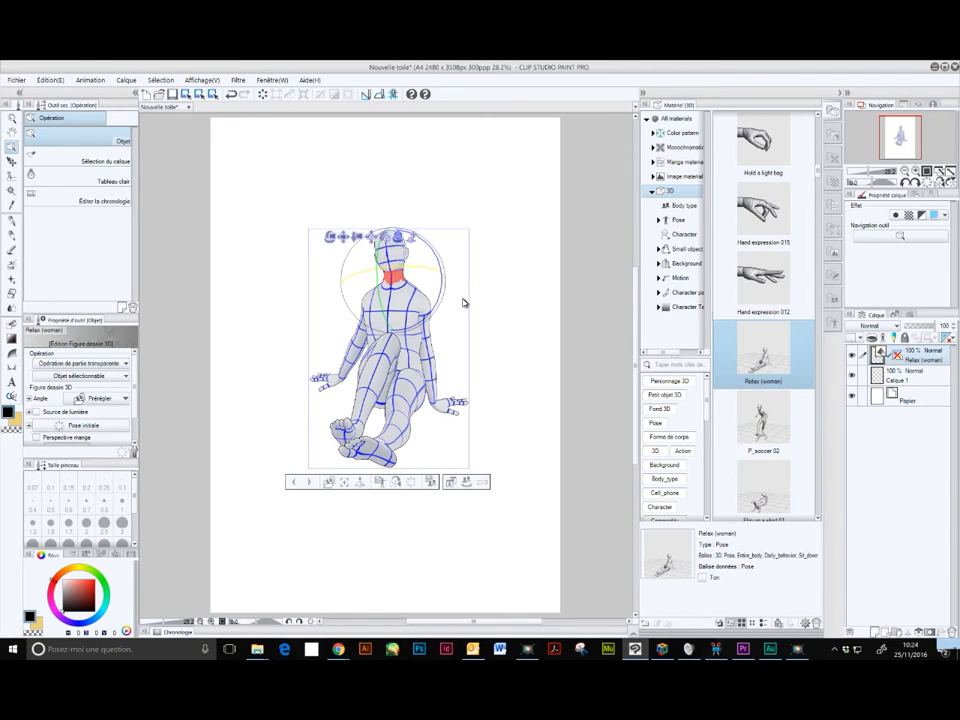
left_click_drag(462, 303, 405, 372)
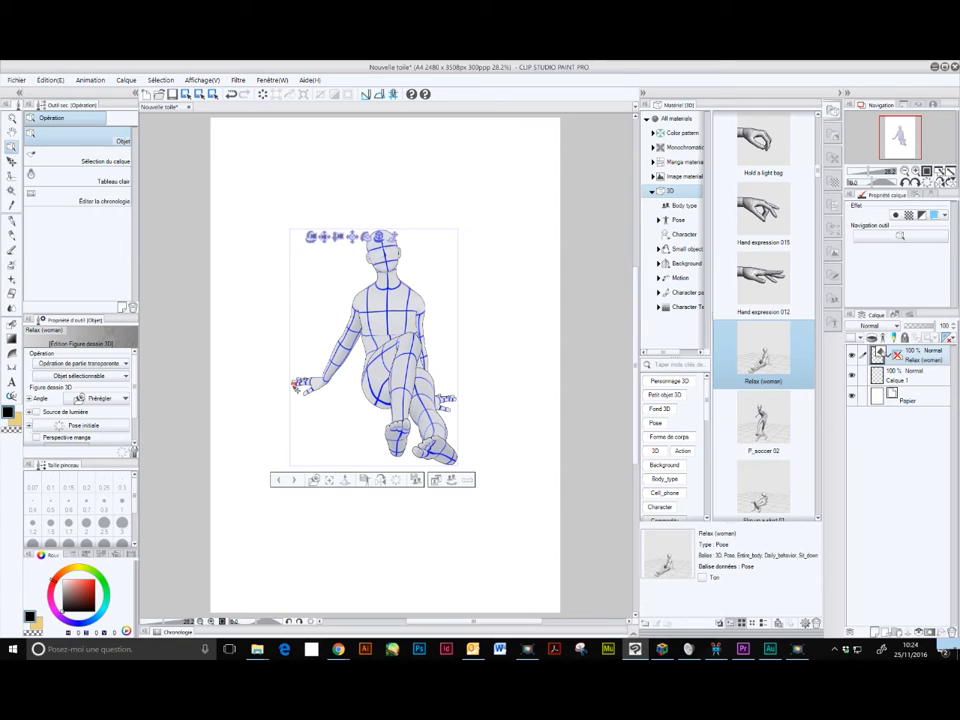
Raise the figure's right arm to shoulder height by its hand, and bend the forearm back toward the shoulder.
left_click(296, 384)
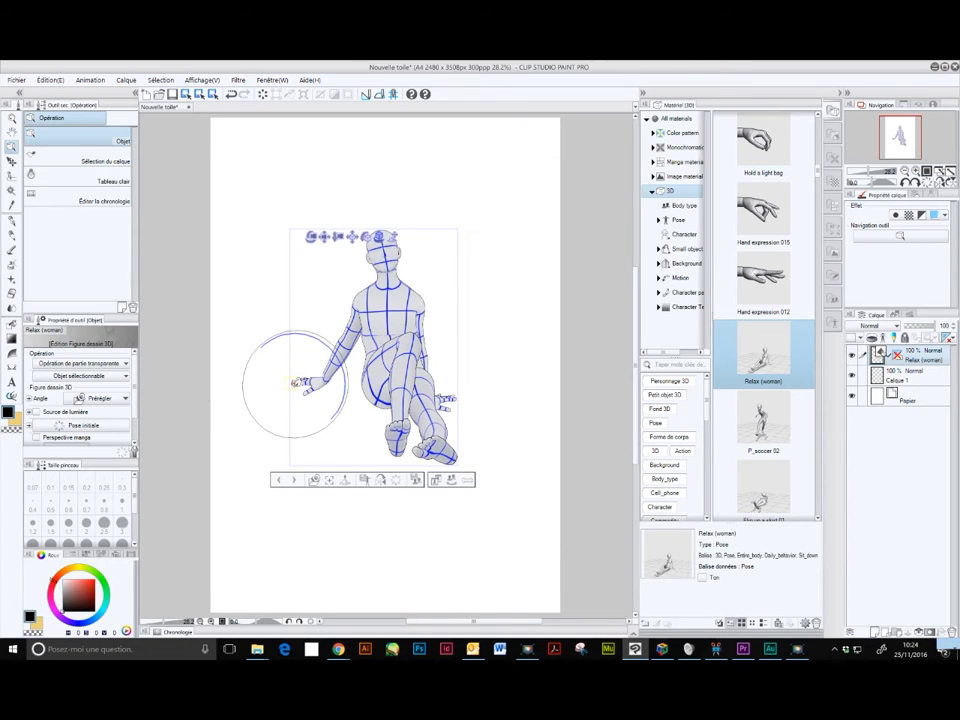
left_click_drag(296, 384, 258, 283)
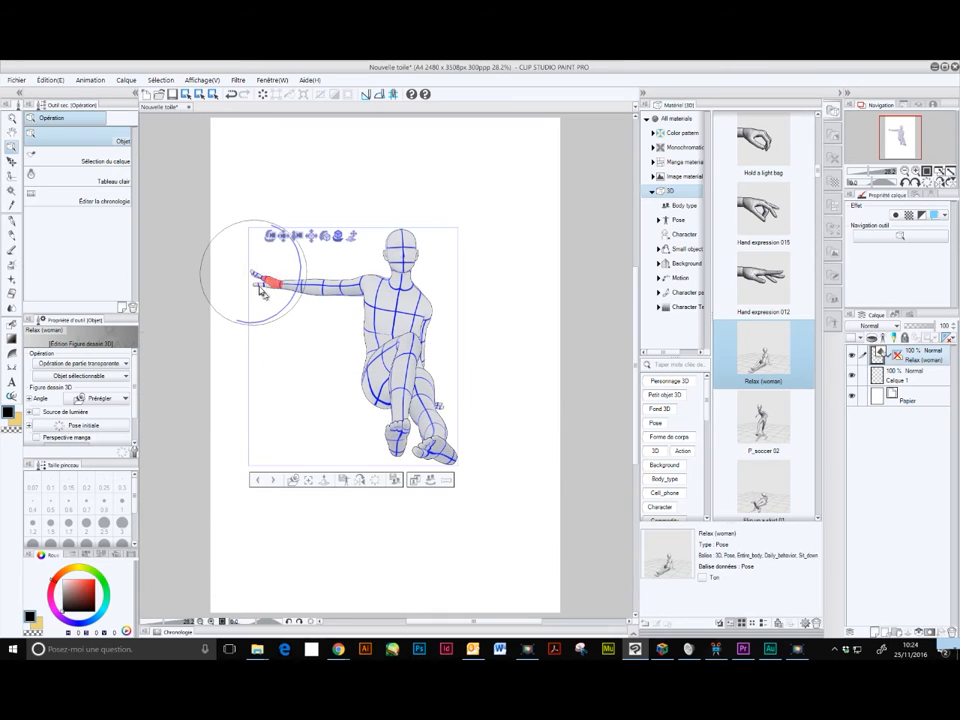
left_click(318, 293)
left_click(343, 290)
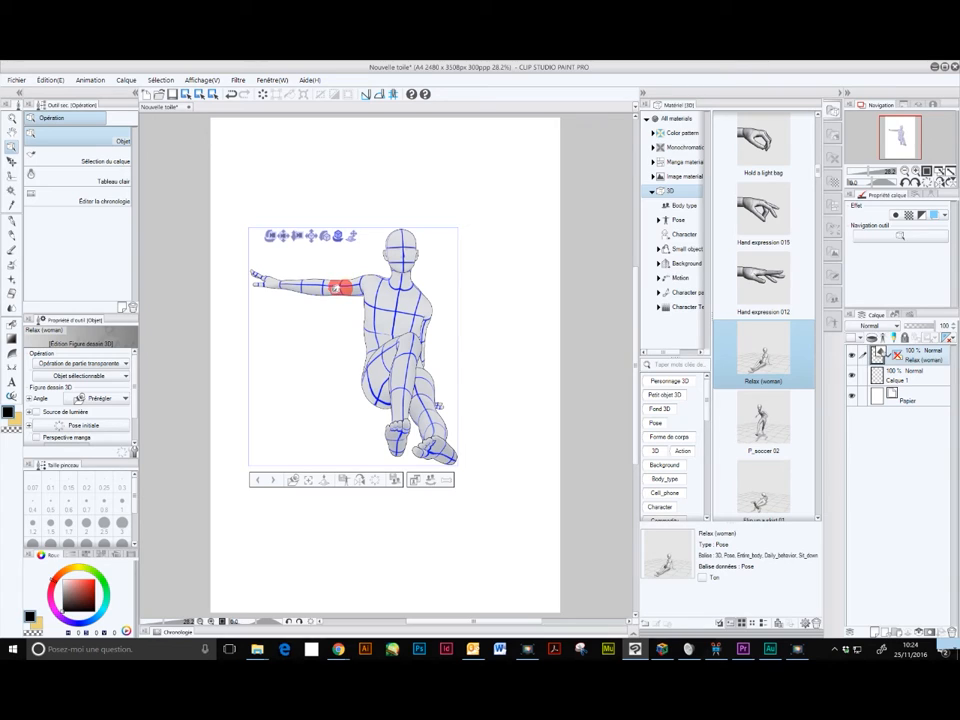
left_click(318, 289)
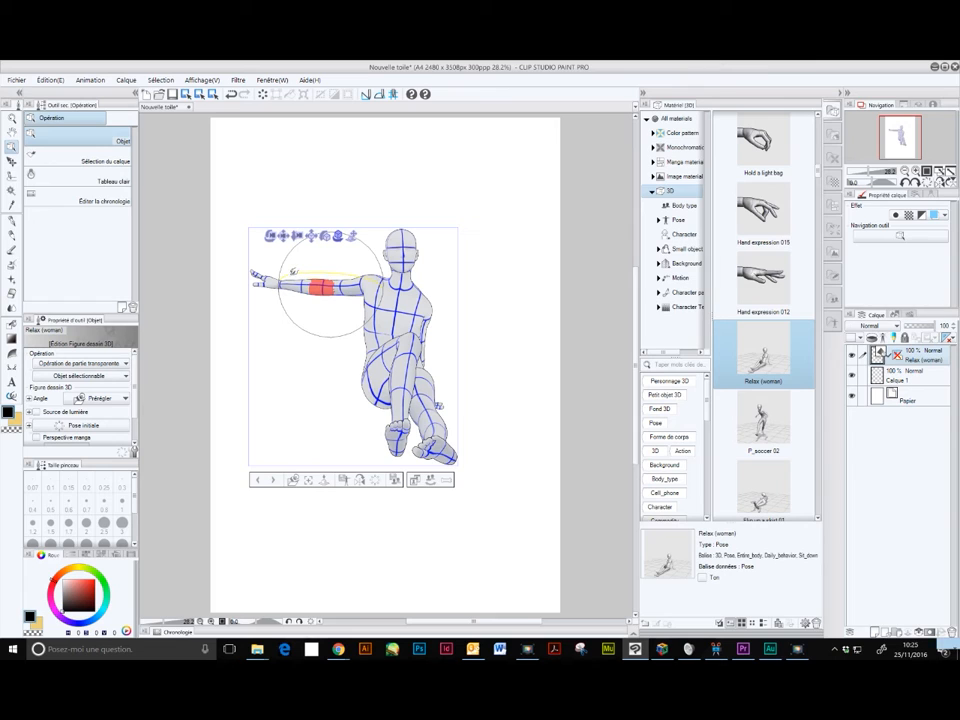
left_click_drag(293, 271, 370, 277)
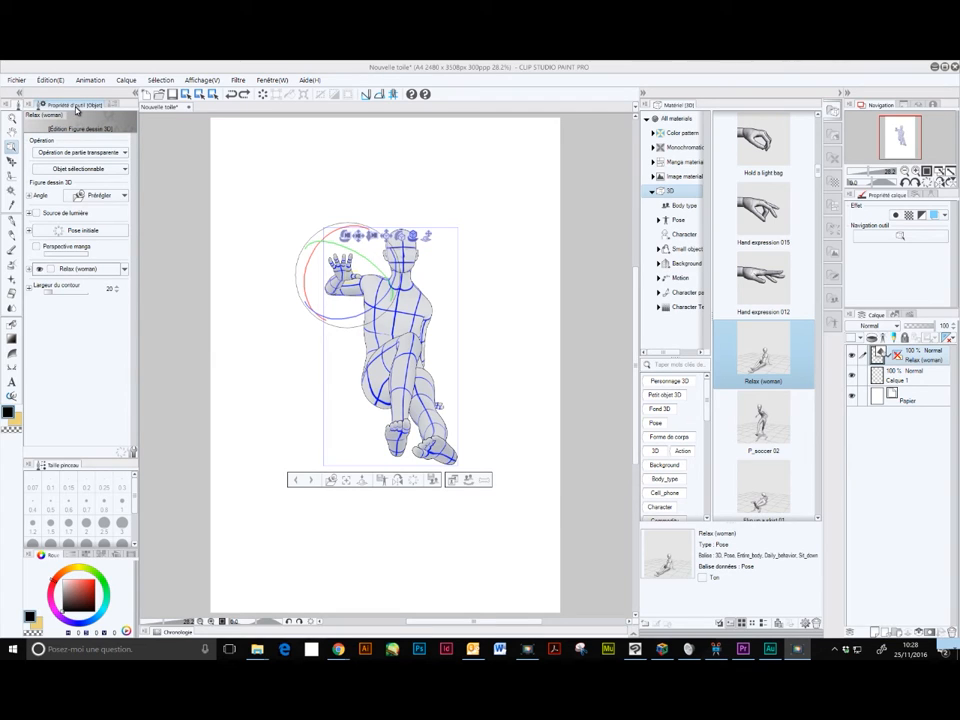
Try resetting the figure to its initial pose, and undo the reset.
left_click(88, 233)
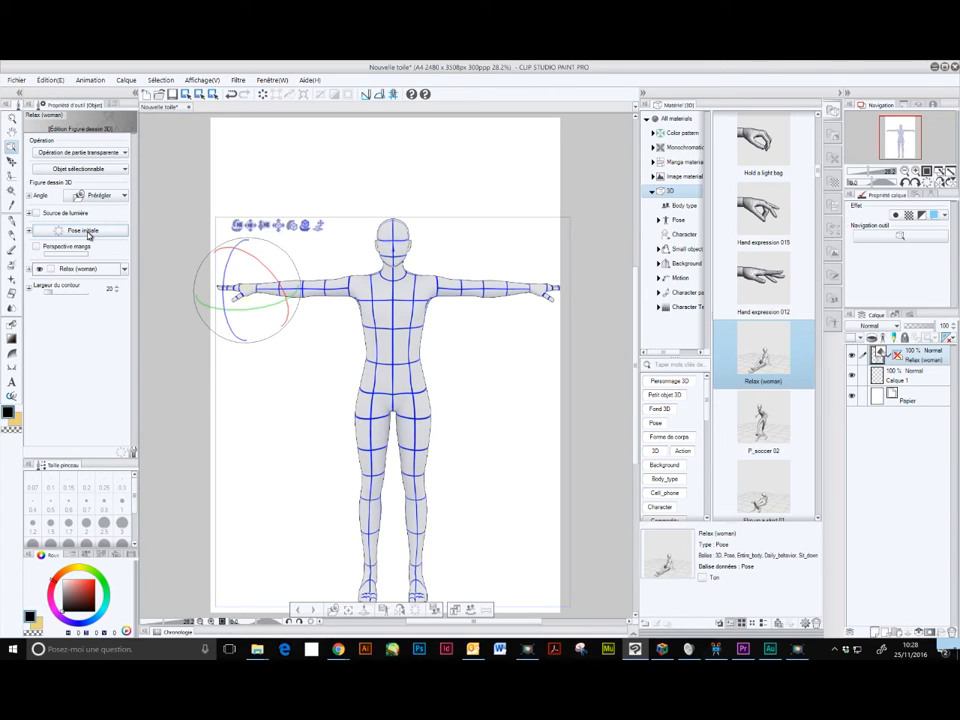
key("ctrl+z")
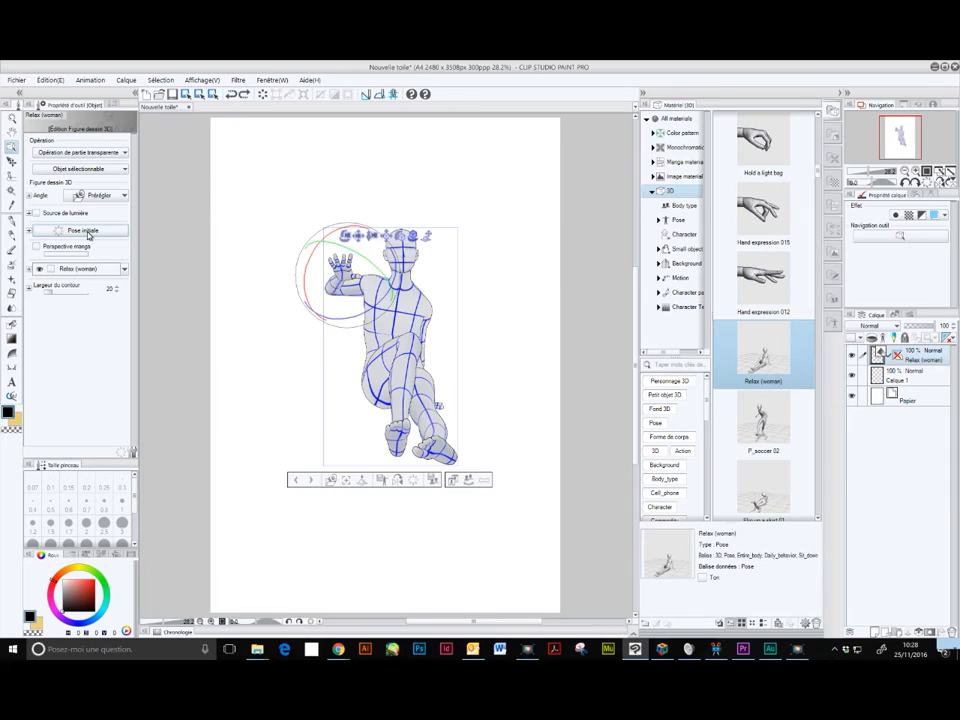
Expand the hand pose settings and partly close the fingers of the raised hand.
left_click(29, 232)
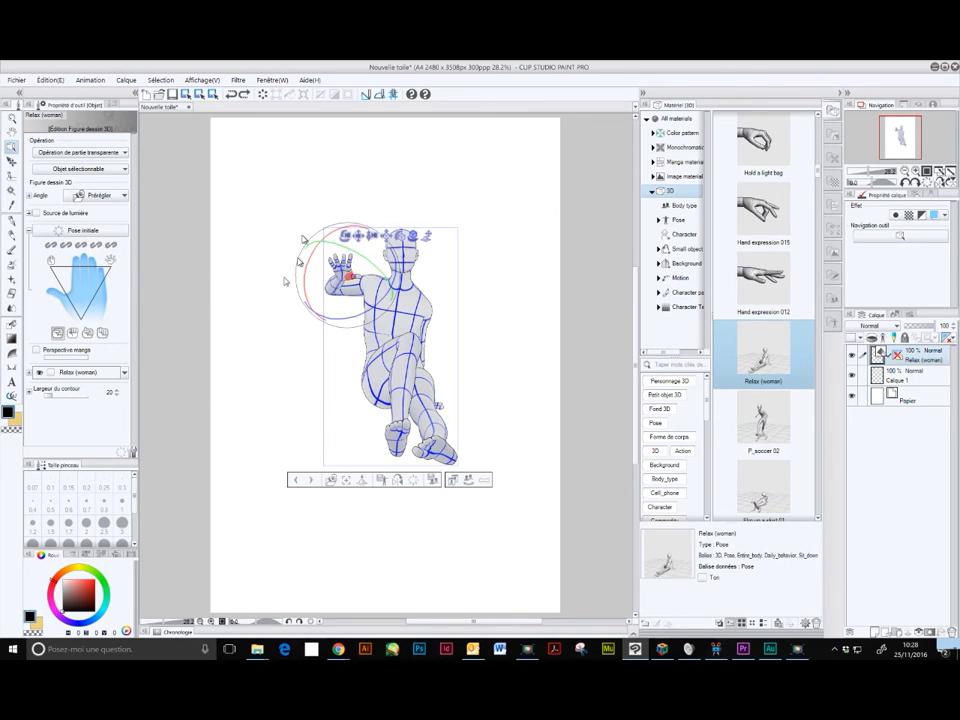
mouse_move(110, 265)
left_mouse_down()
mouse_move(100, 266)
mouse_move(120, 270)
mouse_move(68, 271)
mouse_move(78, 297)
mouse_move(92, 289)
mouse_move(80, 276)
mouse_move(85, 286)
left_mouse_up()
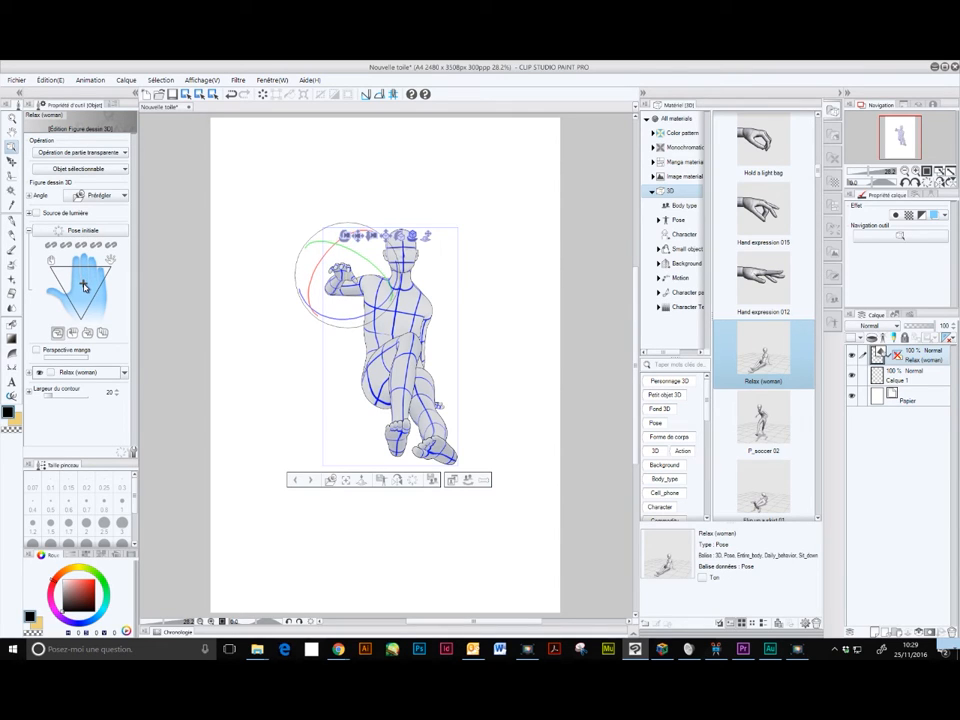
left_click_drag(81, 287, 83, 283)
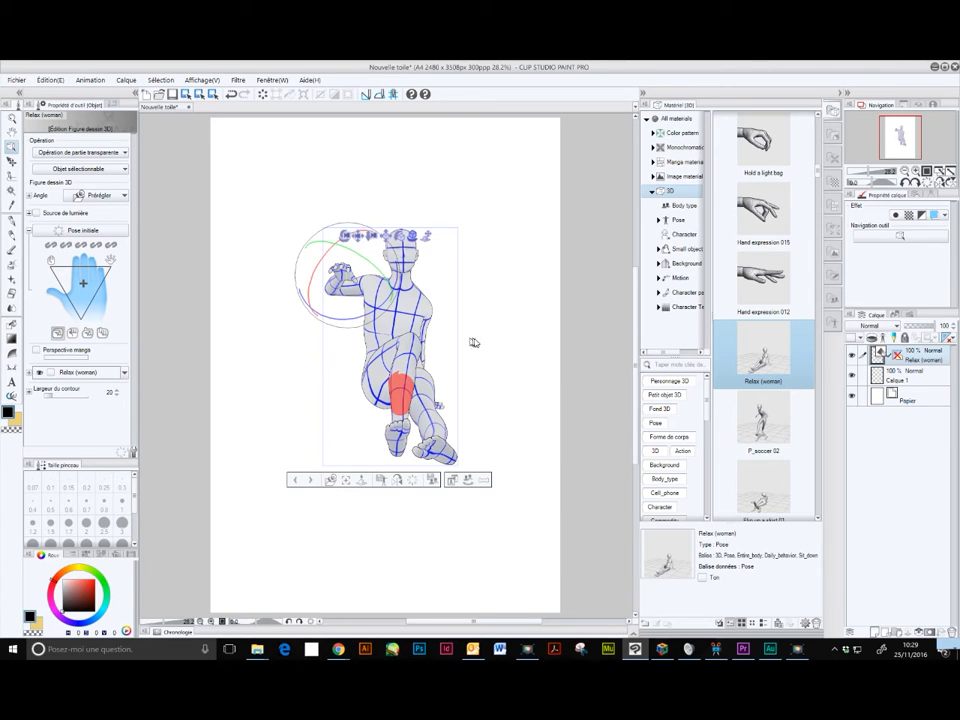
Pan and zoom the 3D camera slightly, and move the figure toward the page's lower right.
left_click_drag(357, 239, 430, 375)
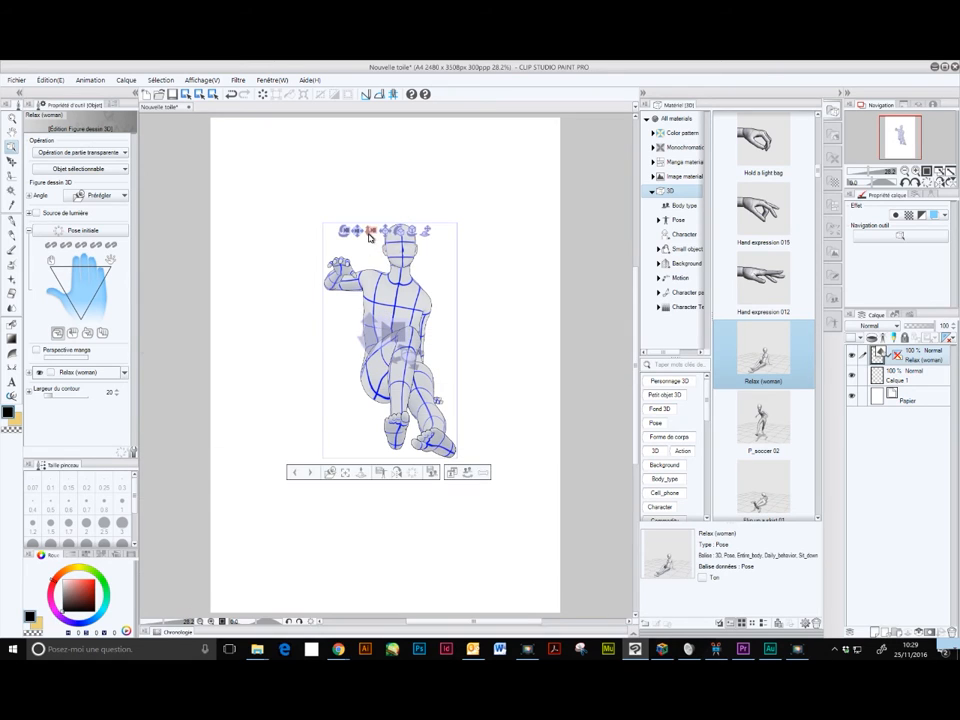
left_click_drag(293, 425, 362, 285)
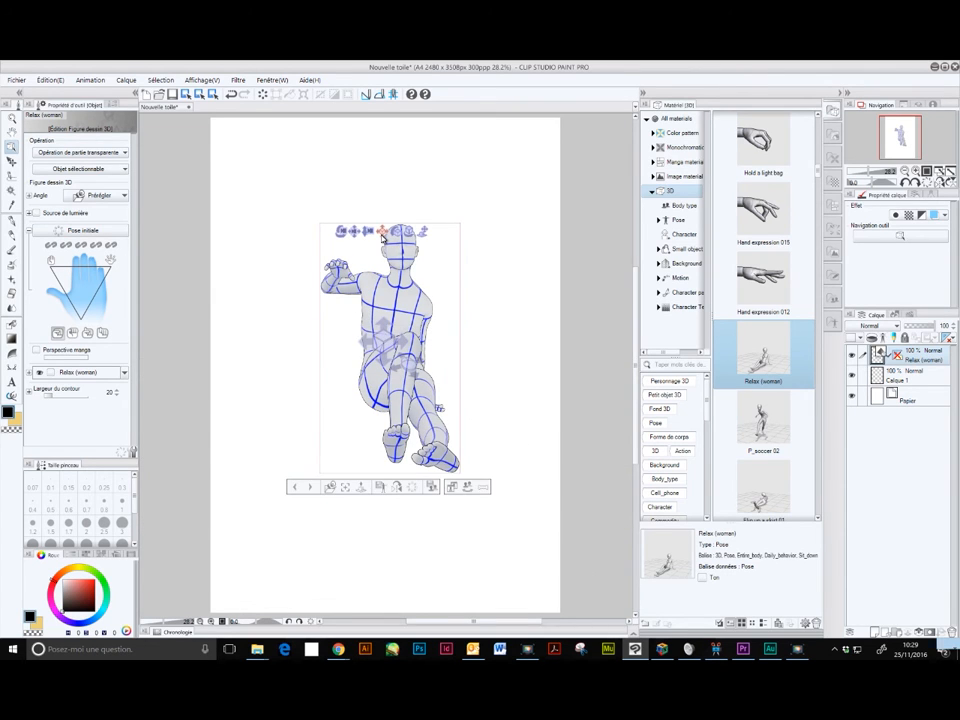
left_click_drag(491, 351, 462, 280)
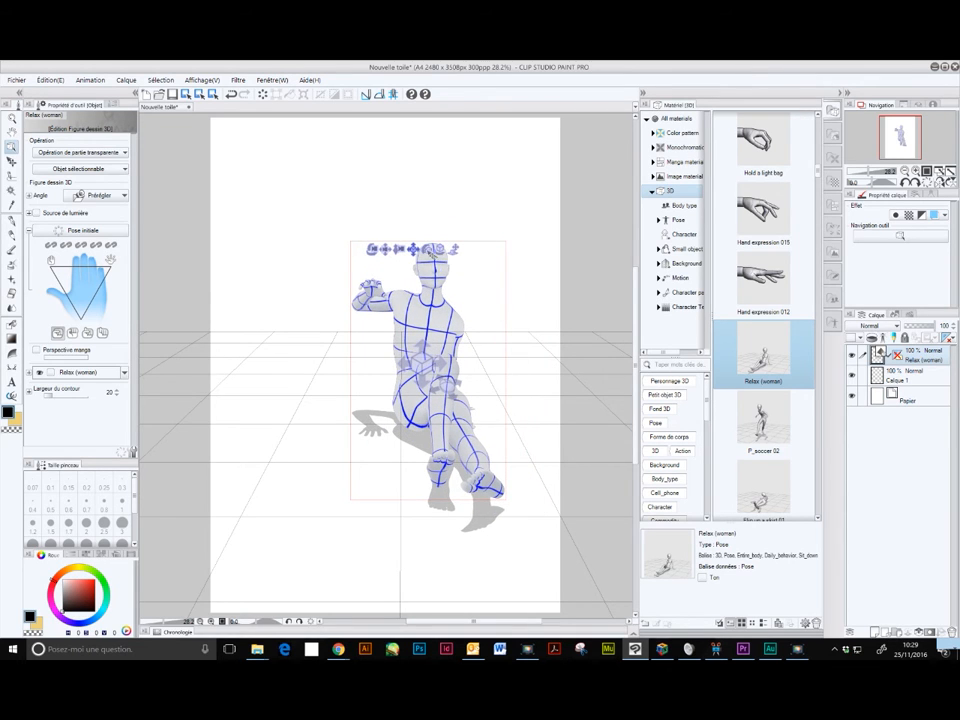
Tilt the figure so its legs drop lower, and turn it sideways with its feet toward the page's lower left.
left_click(433, 262)
left_click_drag(428, 249, 280, 302)
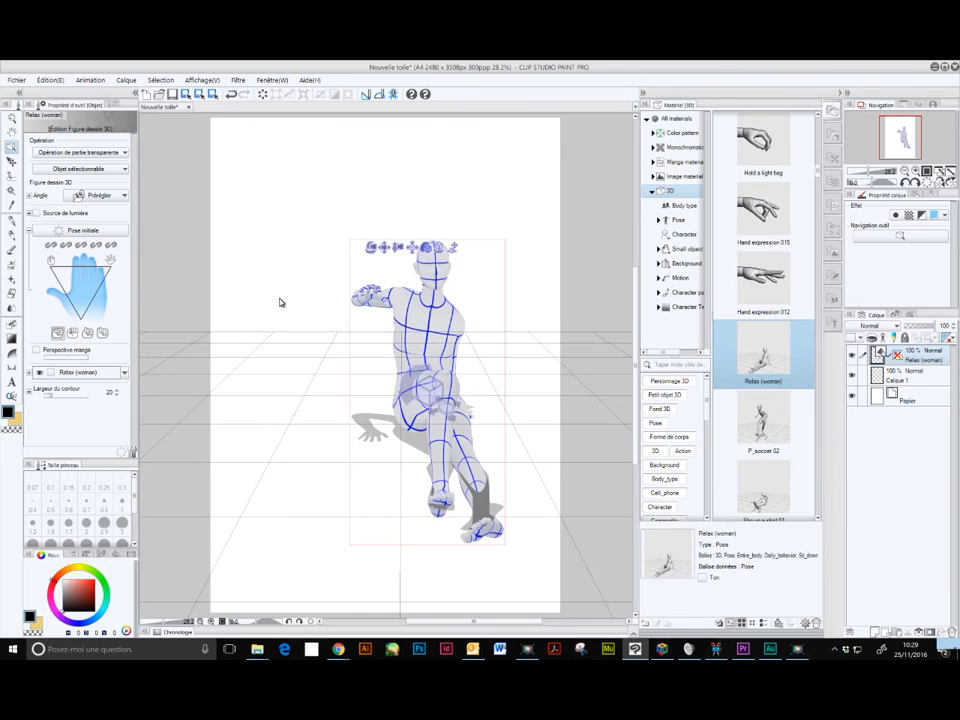
left_click(438, 254)
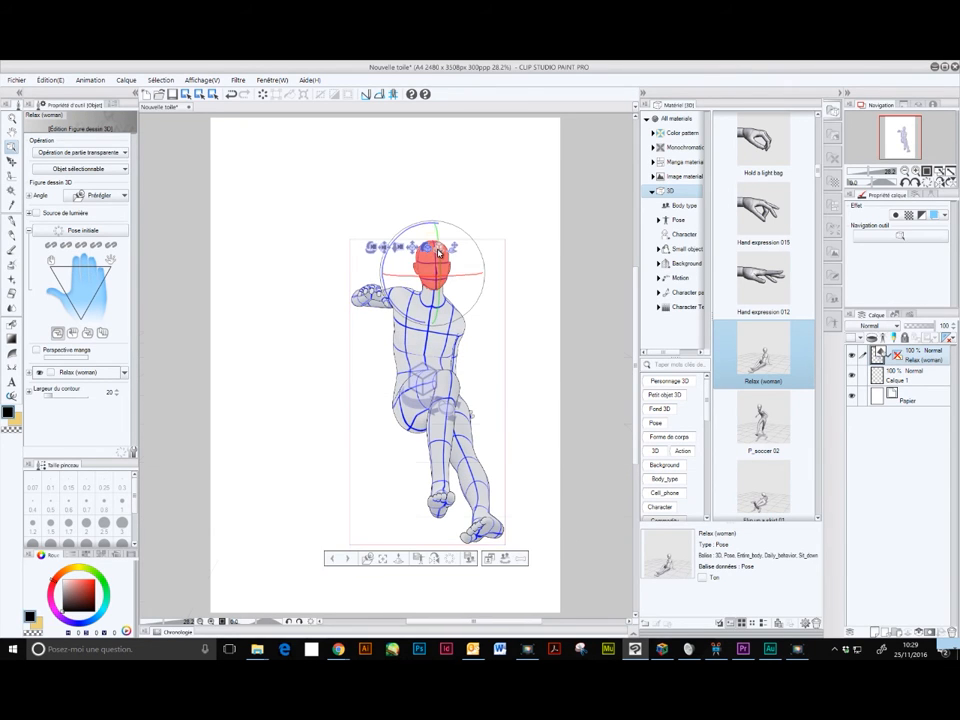
mouse_move(540, 381)
left_mouse_down()
mouse_move(488, 406)
mouse_move(522, 385)
left_mouse_up()
Slide the sideways figure along the floor and reframe it slightly higher on the page.
left_click(361, 250)
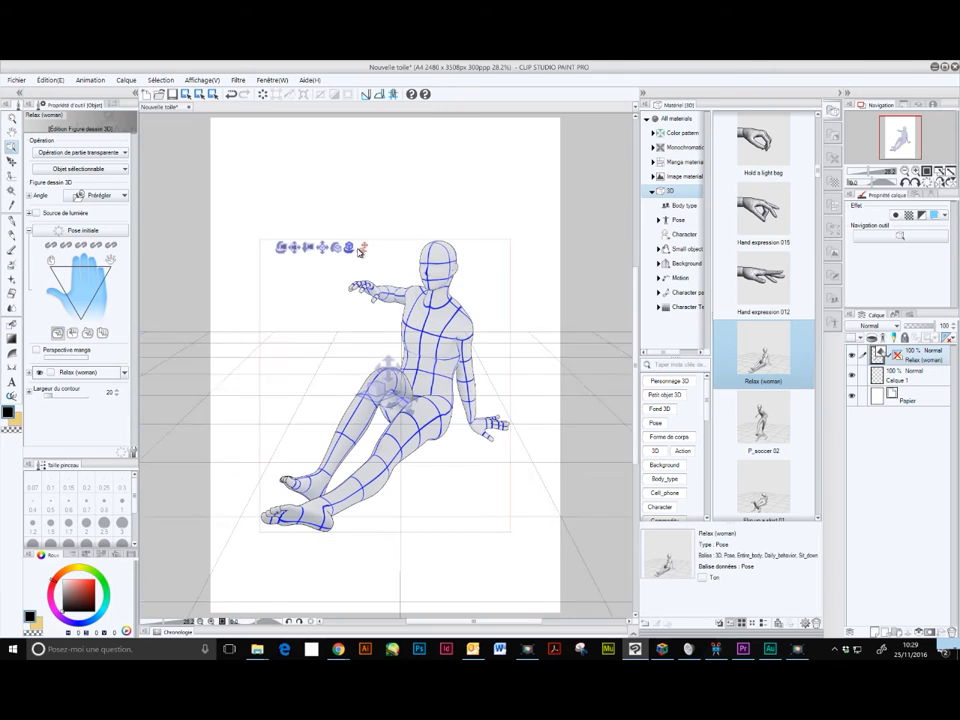
left_click_drag(439, 361, 428, 268)
left_click(500, 311)
left_click_drag(511, 311, 410, 457)
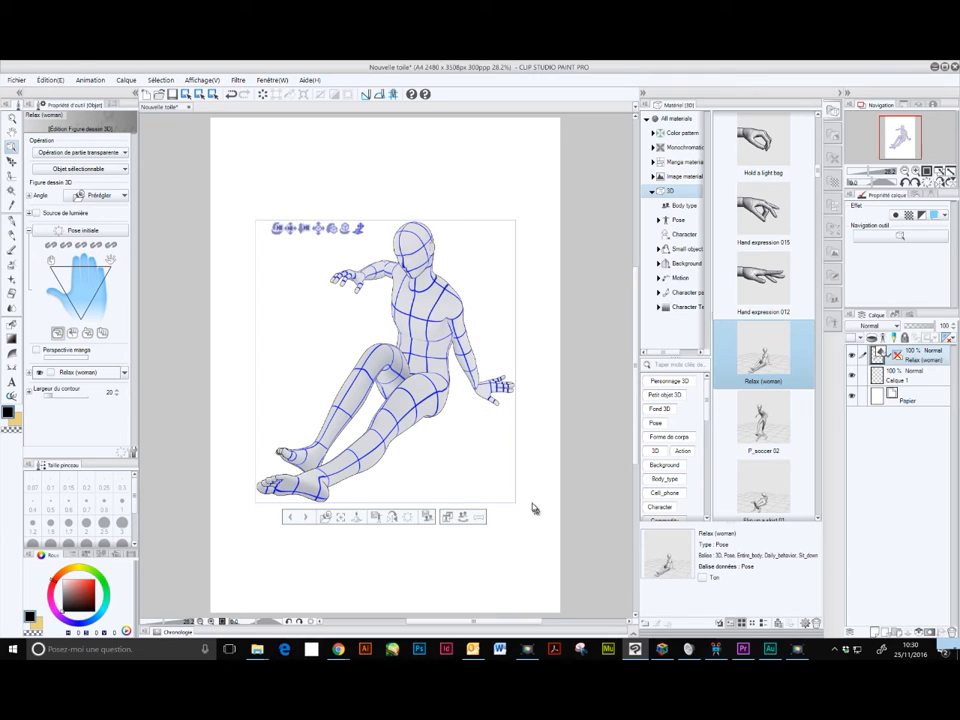
Select the figure's head, try scaling the figure down, and undo the size change.
left_click(419, 270)
left_click_drag(462, 281, 381, 249)
left_click(376, 254)
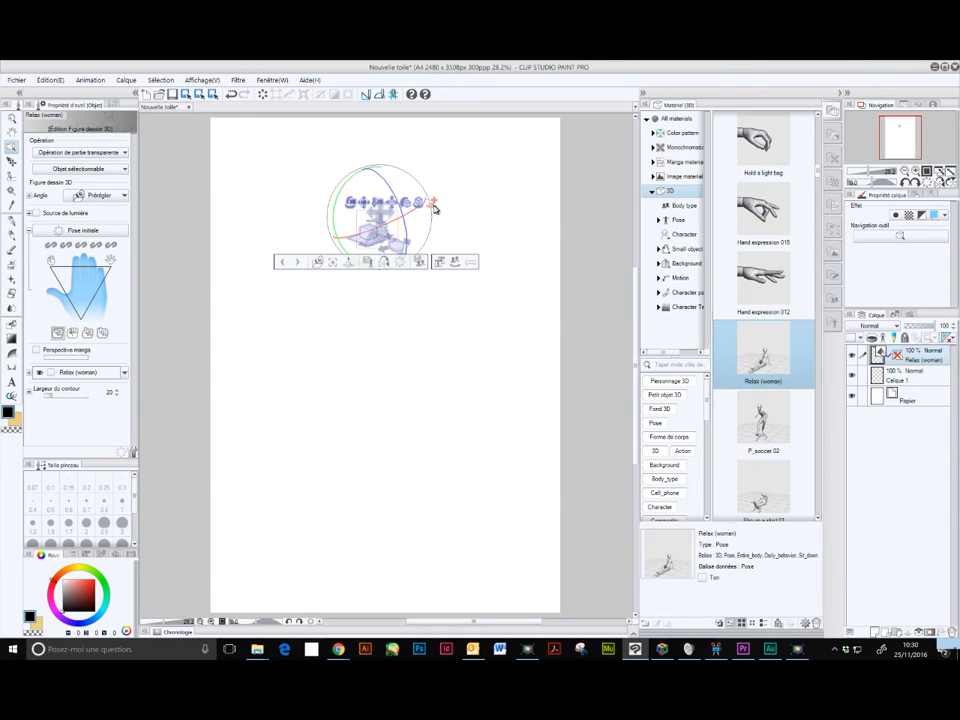
key("ctrl+z")
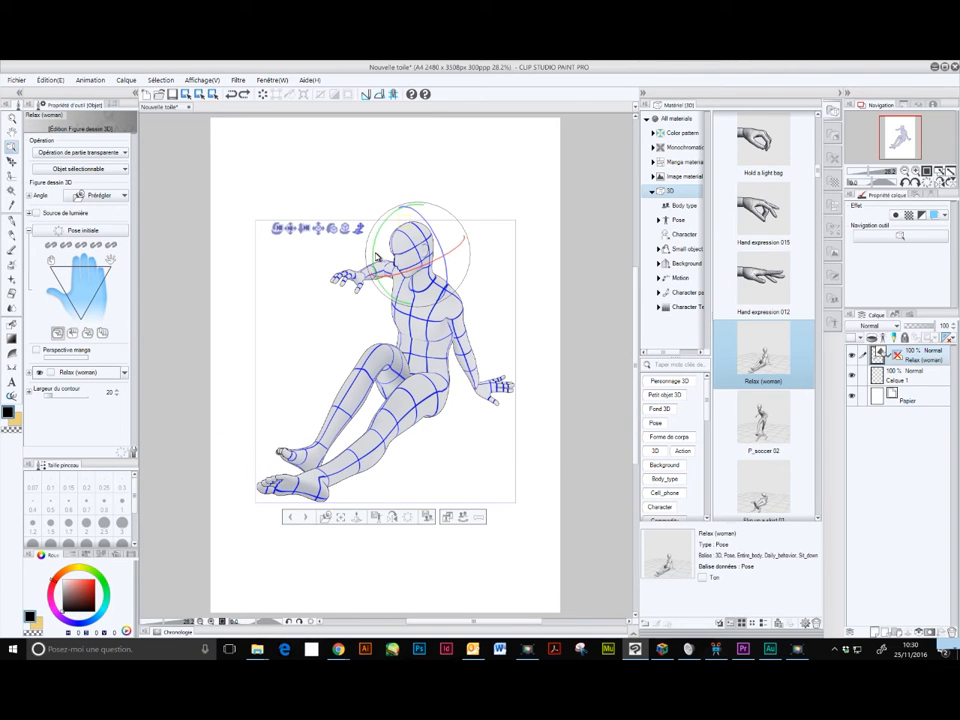
Rotate the figure's head into side profile, level and facing toward the outstretched arm.
left_click(377, 254)
left_click_drag(375, 246, 390, 219)
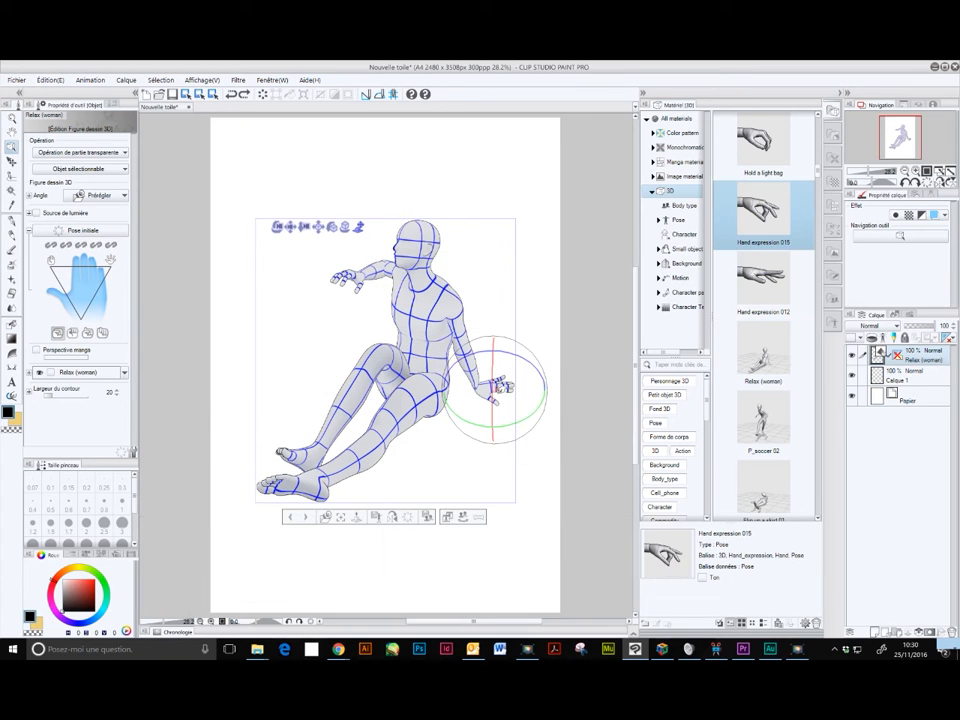
Try Hand expression 012 and 015 on the figure's supporting hand, settle on Hand expression 015, and deselect the figure part.
left_click_drag(763, 212, 493, 387)
left_click_drag(763, 280, 492, 405)
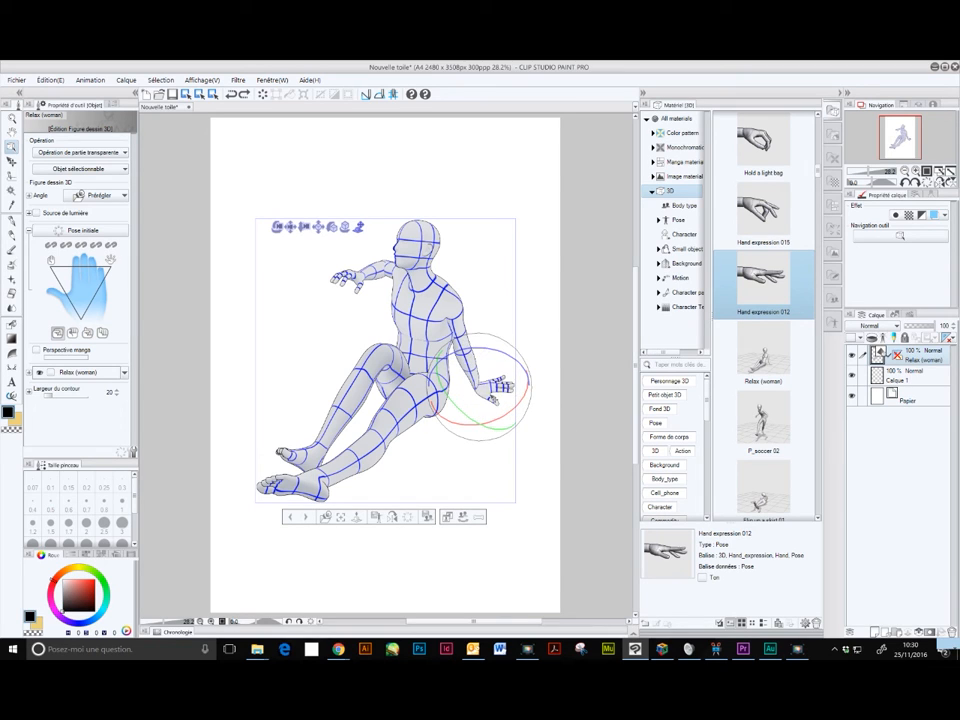
left_click_drag(763, 212, 489, 387)
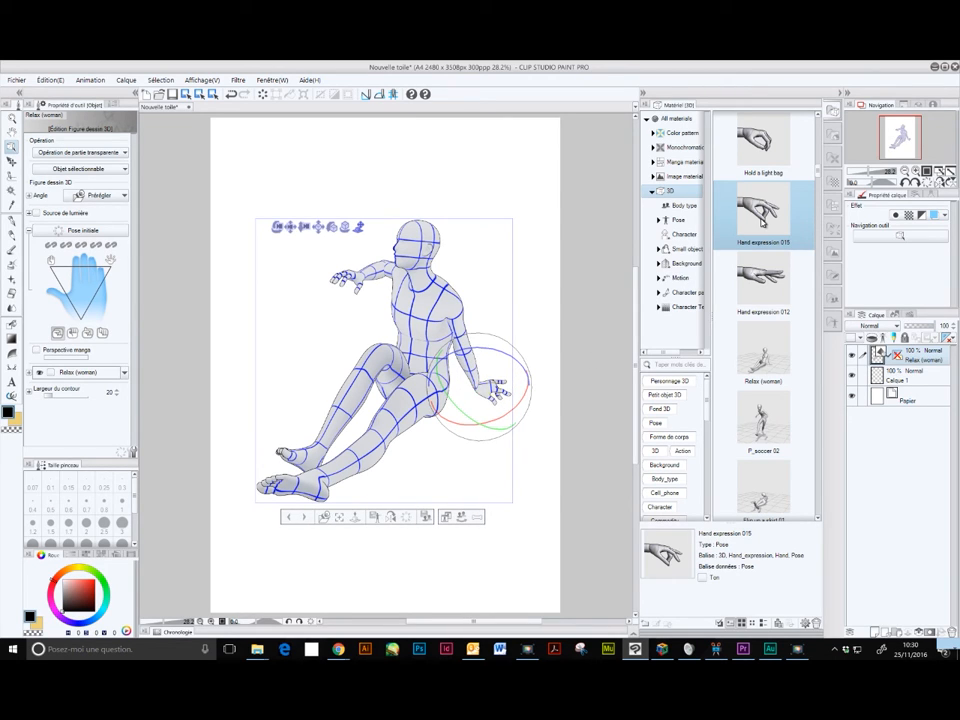
left_click(615, 294)
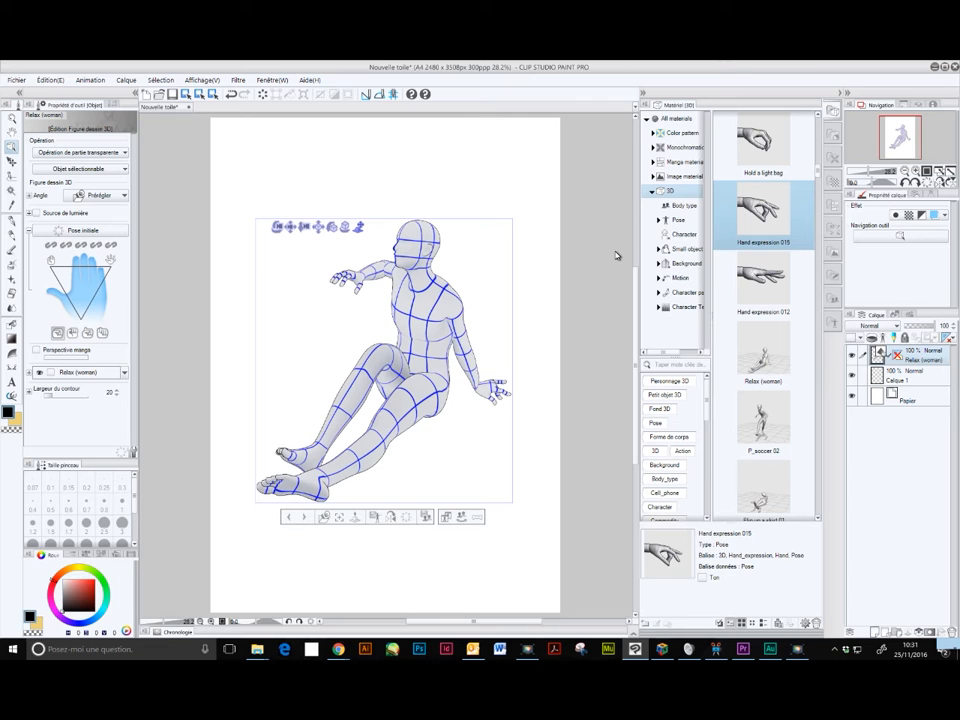
Export the canvas as a single-layer JPEG named exemple, at quality 100 in RGB colour and 100% scale.
left_click(18, 80)
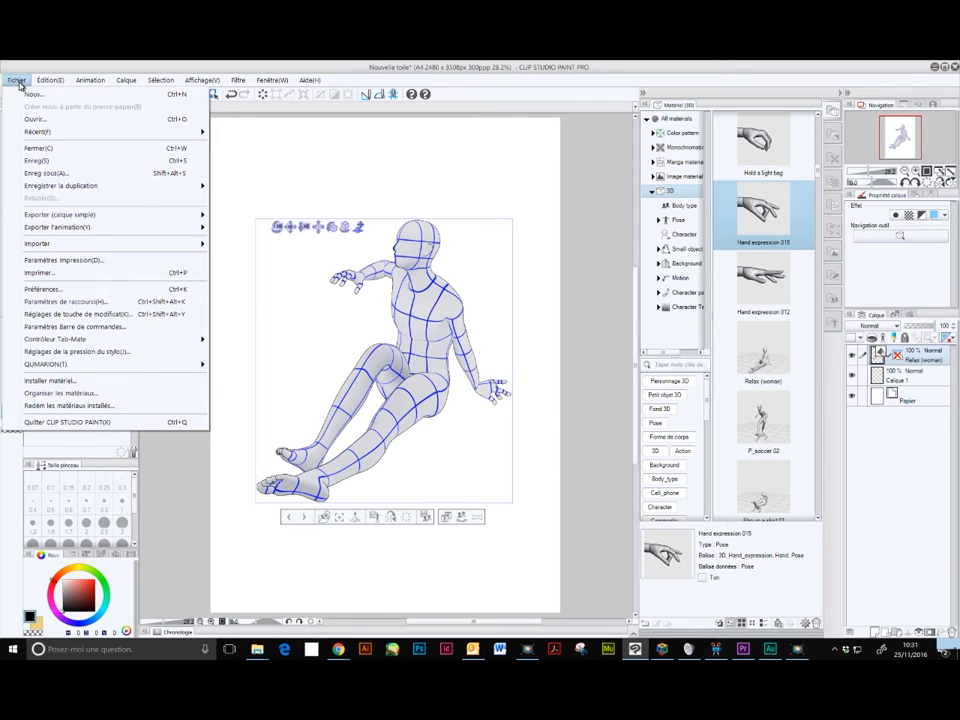
mouse_move(64, 216)
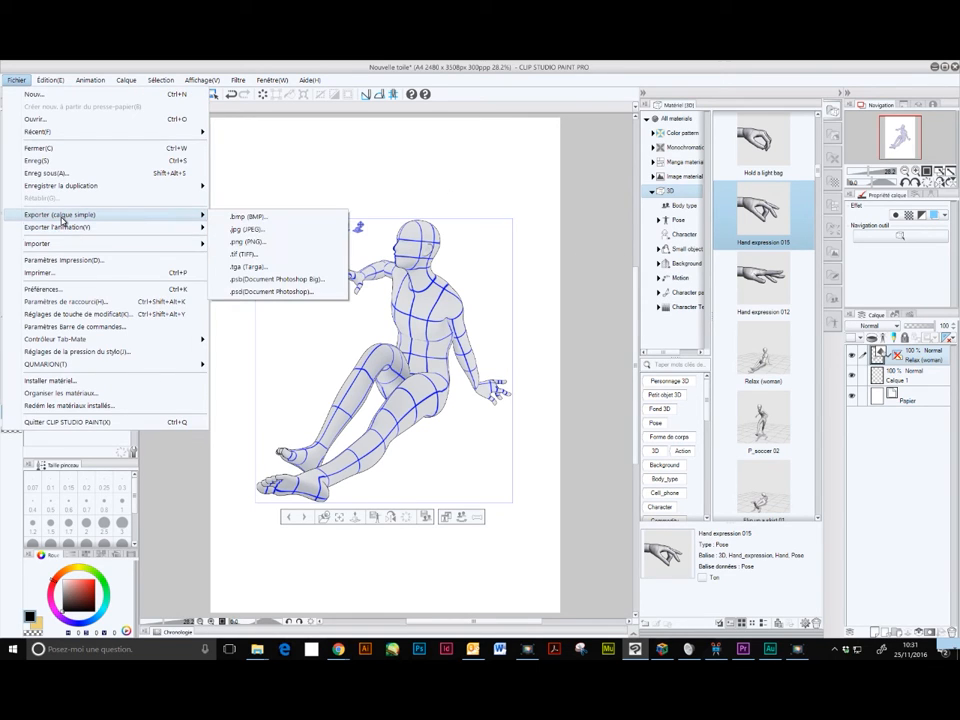
left_click(268, 232)
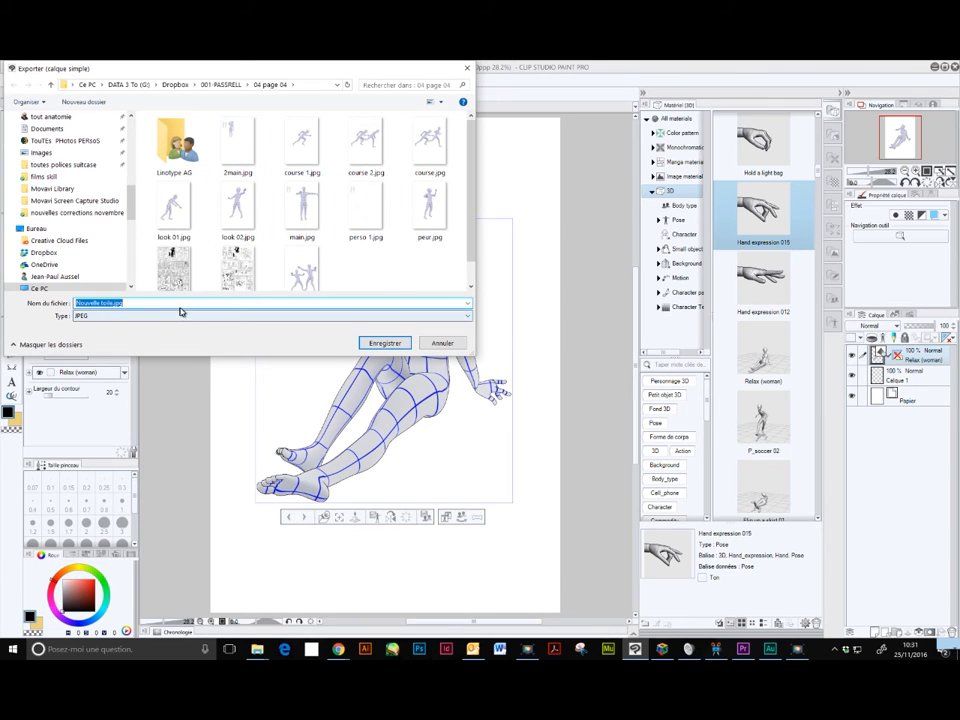
type("es")
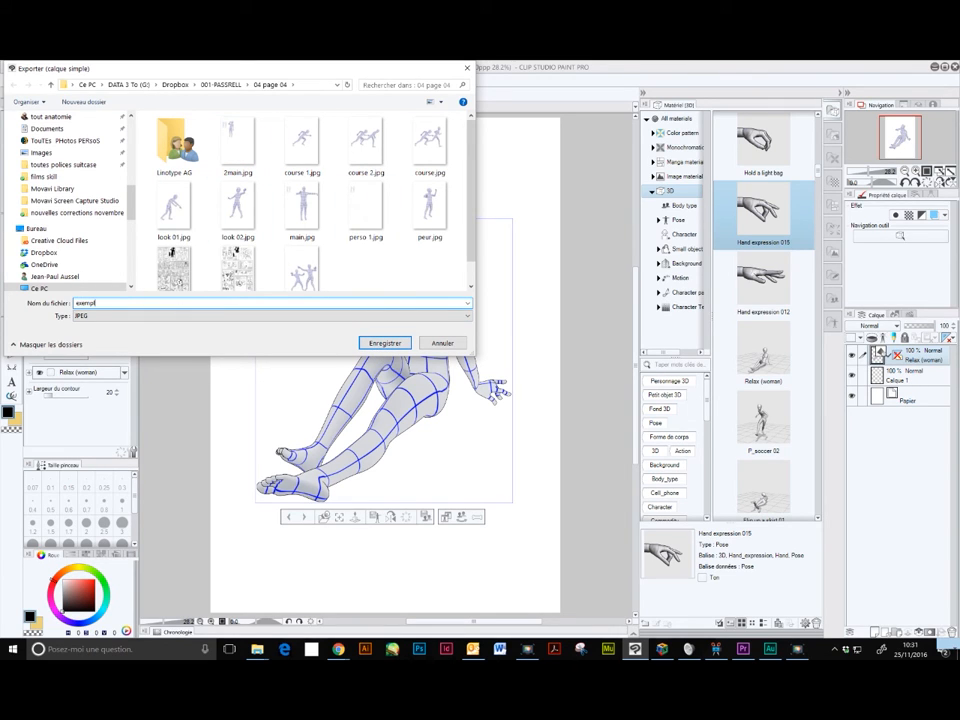
type("emple")
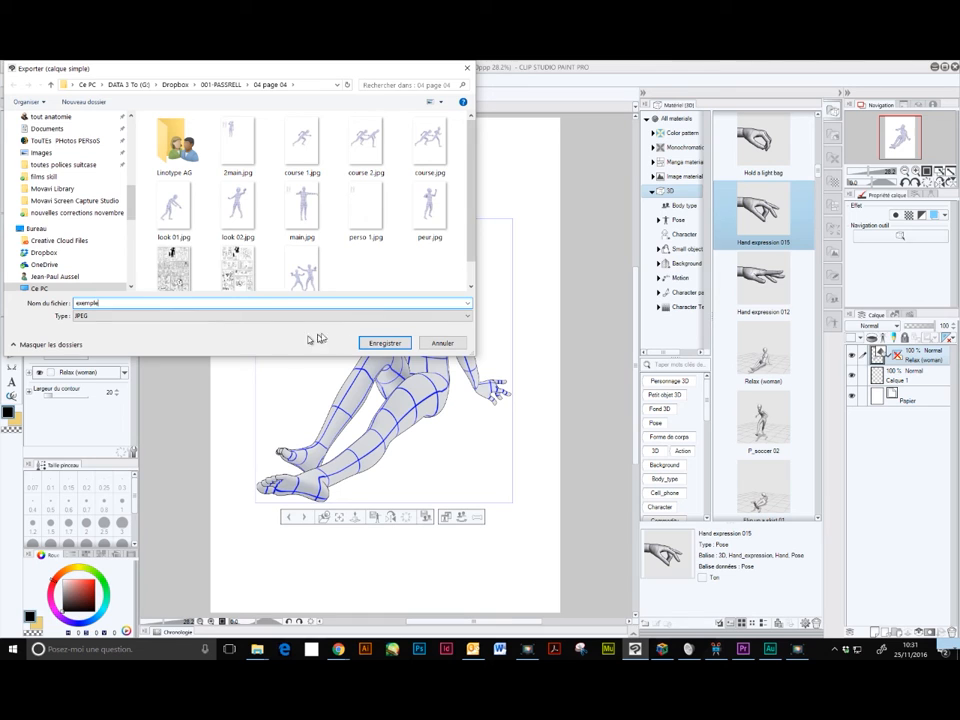
left_click(388, 343)
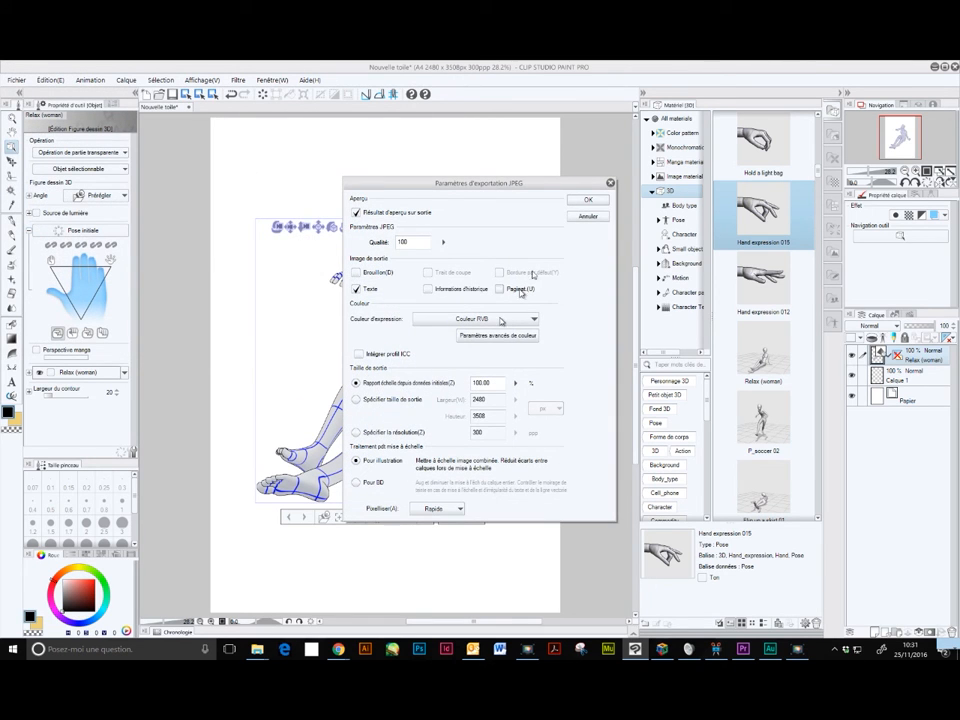
left_click(587, 200)
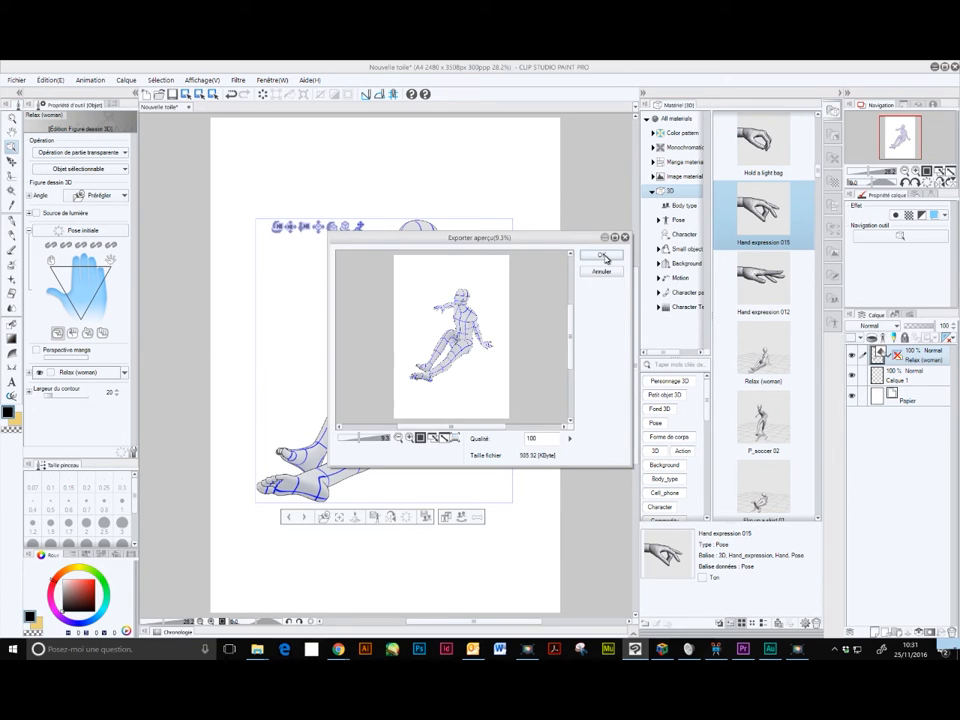
left_click(603, 257)
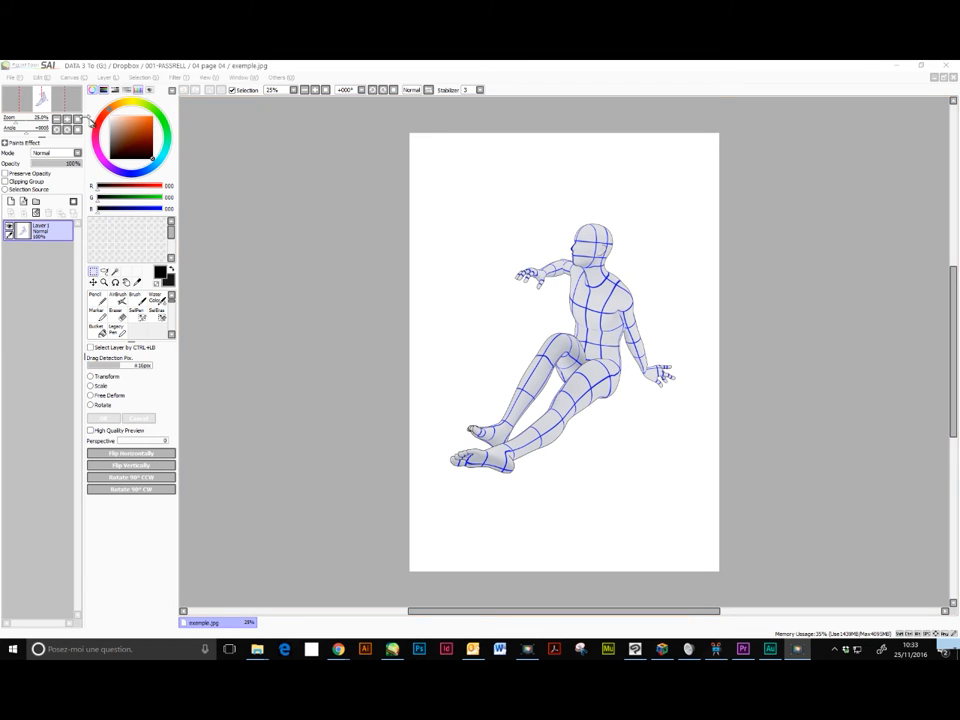
Switch to the PaintTool SAI window showing exemple.jpg, maximize it, and confirm a canvas resolution of 2480 x 3508 pixels at 300 pixel/inch.
double_click(80, 65)
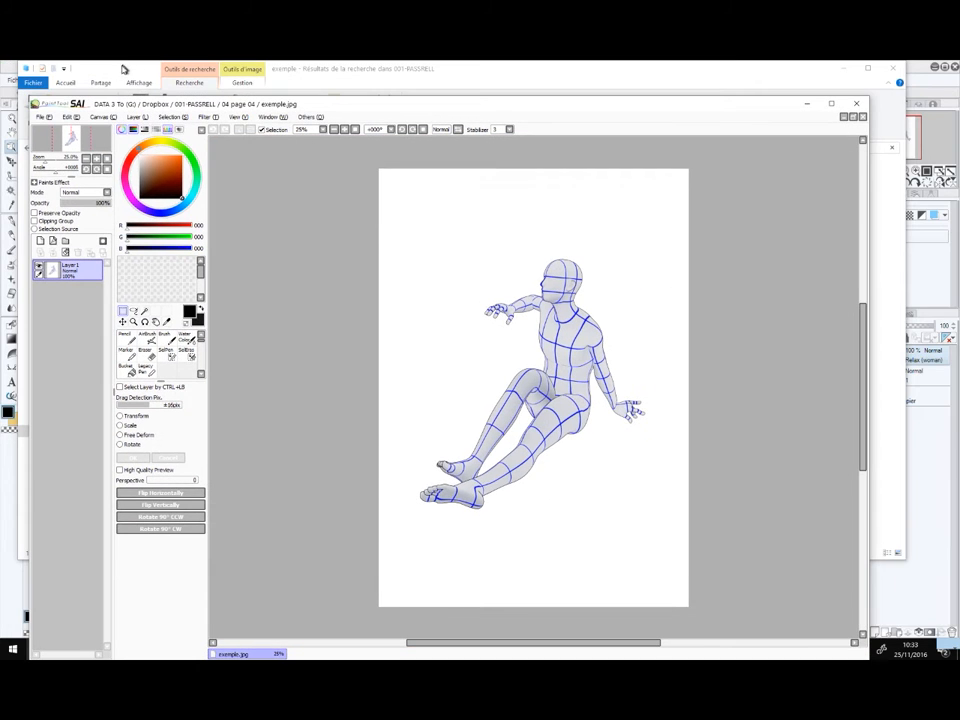
left_click(831, 103)
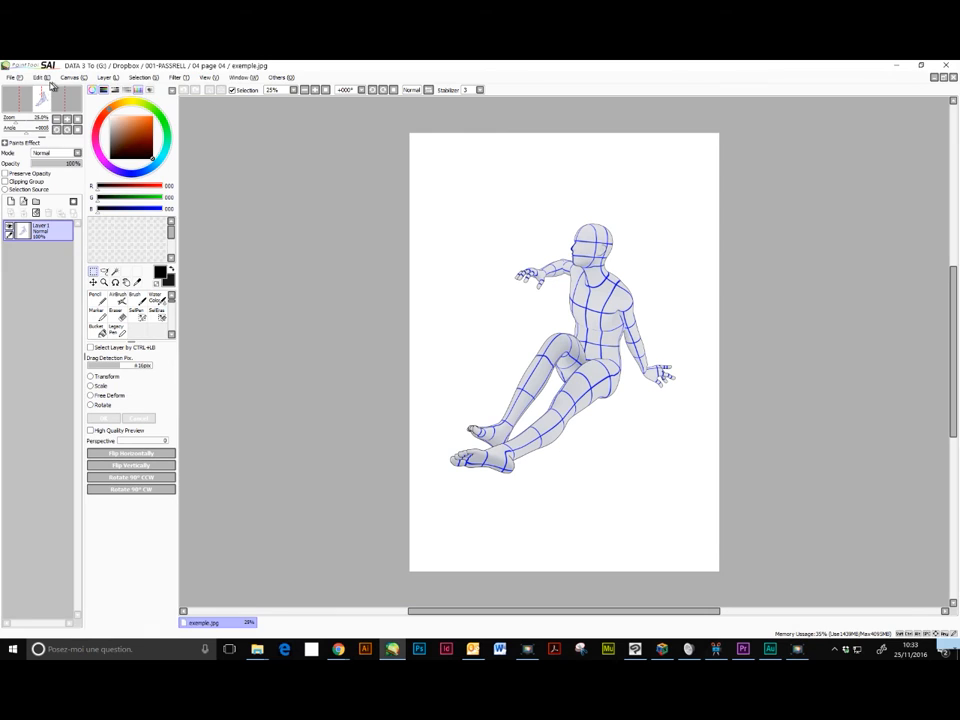
left_click(43, 79)
mouse_move(72, 78)
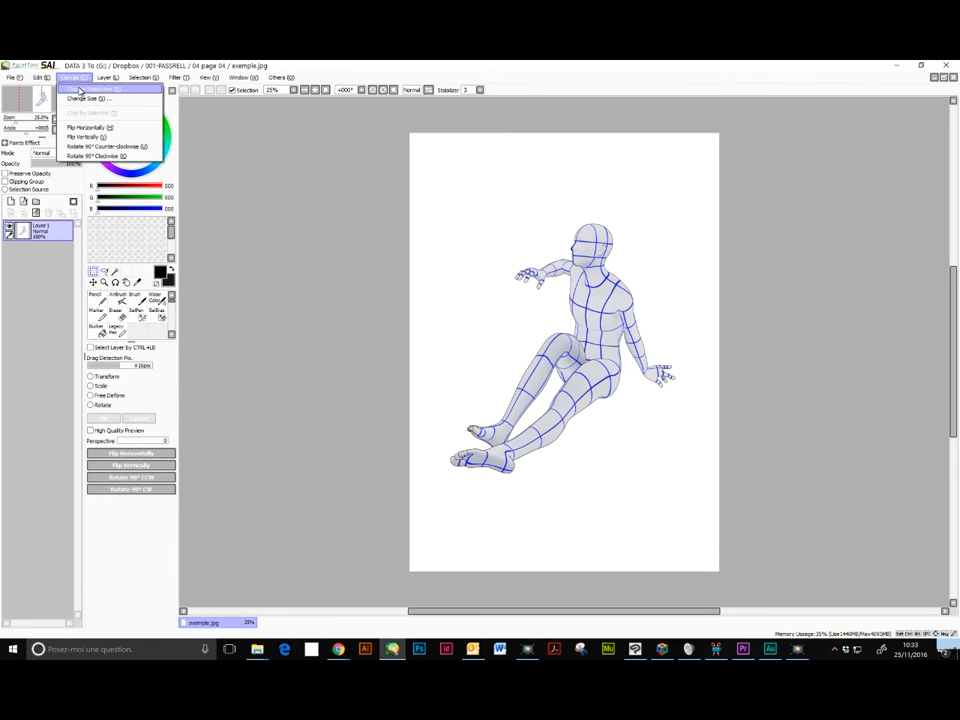
left_click(78, 90)
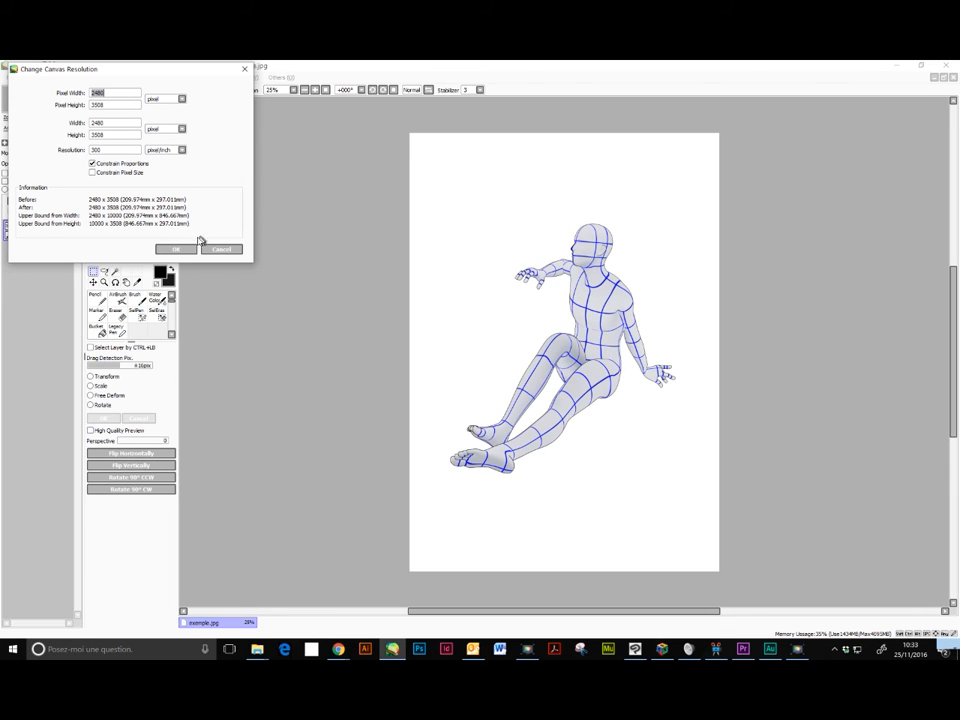
left_click(168, 251)
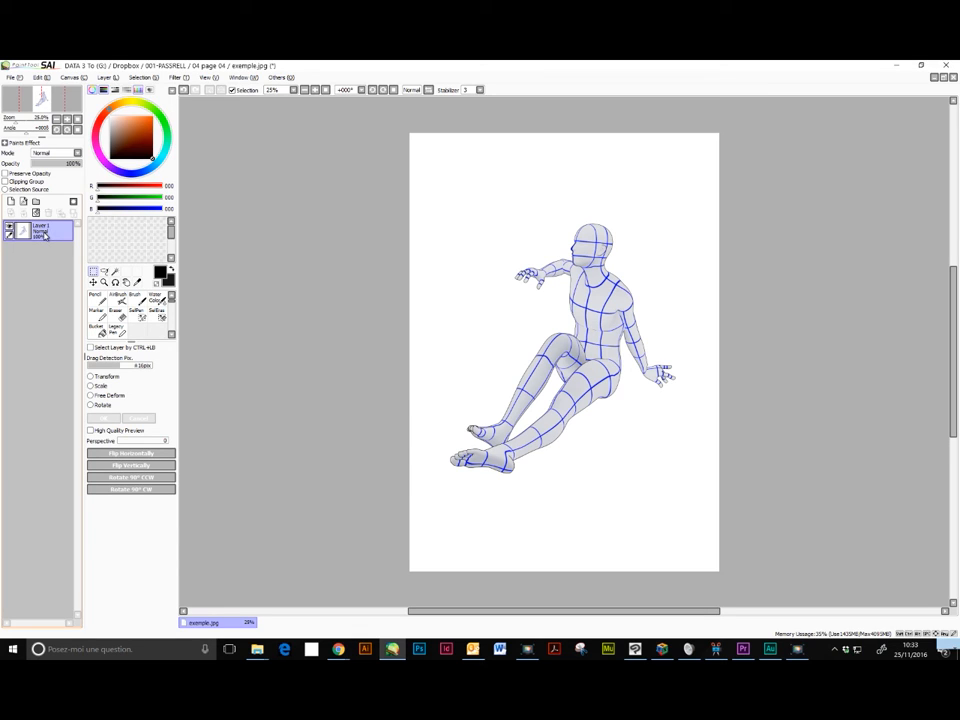
Add a layer above the figure and cover the page with orange using the Pencil at size 500.
left_click(11, 203)
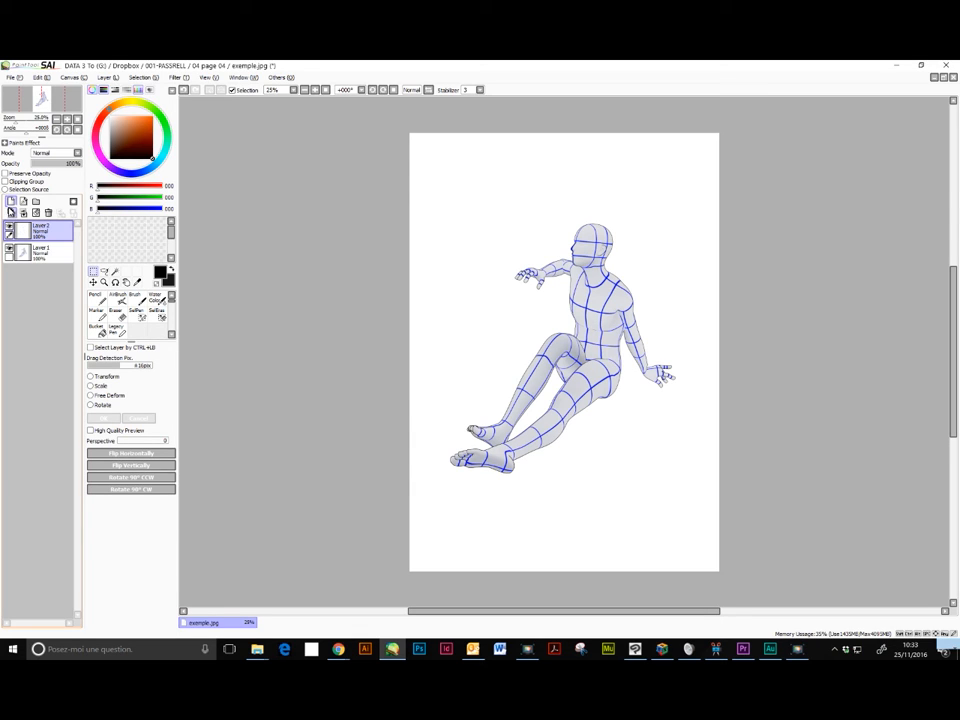
left_click(135, 122)
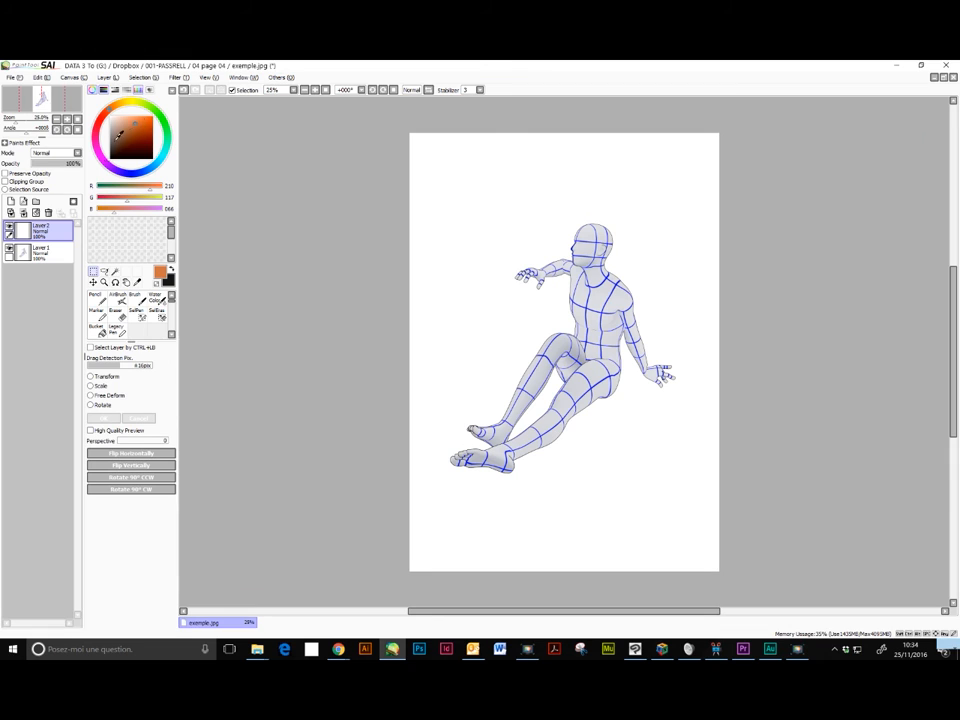
left_click(107, 297)
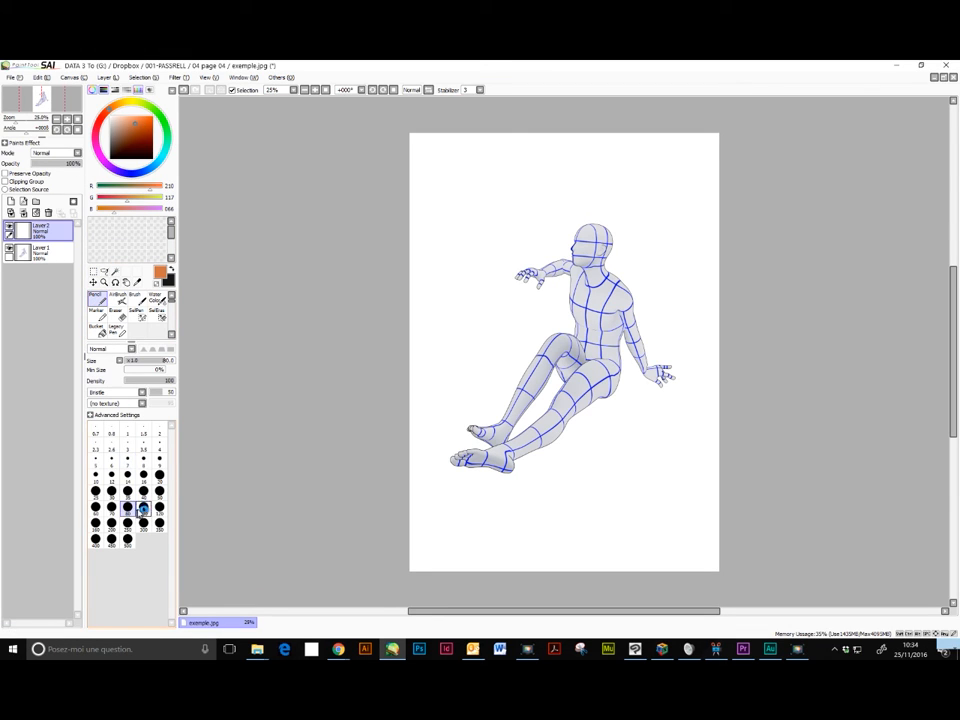
left_click(128, 540)
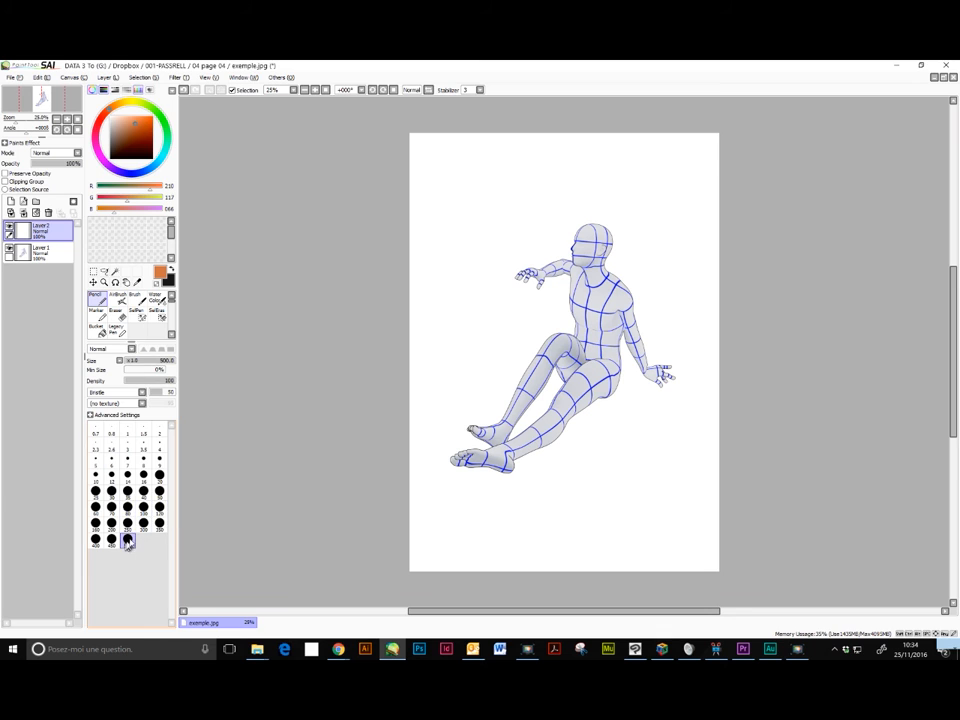
mouse_move(330, 161)
left_mouse_down()
mouse_move(480, 206)
mouse_move(722, 150)
mouse_move(591, 143)
mouse_move(771, 206)
mouse_move(405, 324)
mouse_move(414, 369)
mouse_move(239, 465)
mouse_move(249, 484)
mouse_move(351, 540)
mouse_move(663, 471)
mouse_move(782, 480)
mouse_move(764, 513)
mouse_move(789, 532)
mouse_move(767, 559)
left_mouse_up()
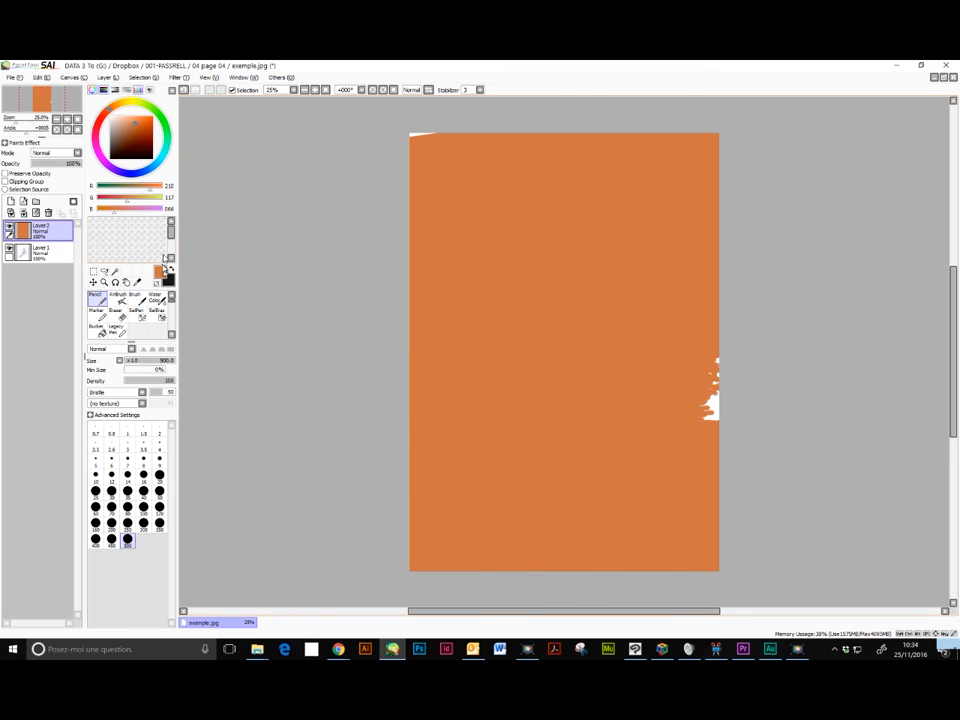
Set the orange layer's blending mode to Luminosity and merge it down into the figure layer.
left_click(76, 154)
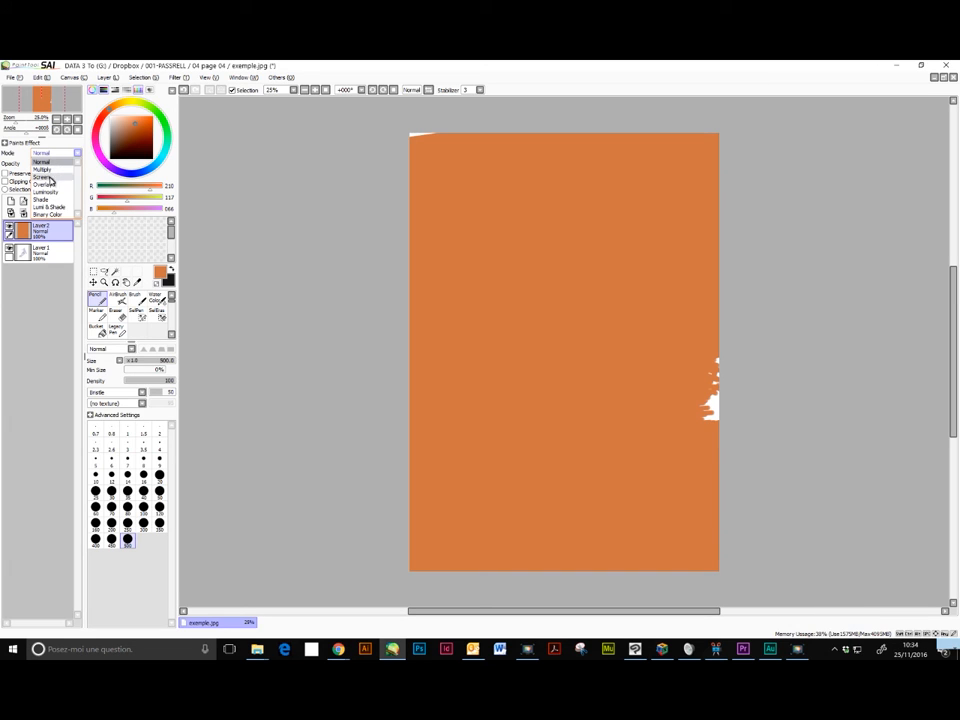
left_click(56, 194)
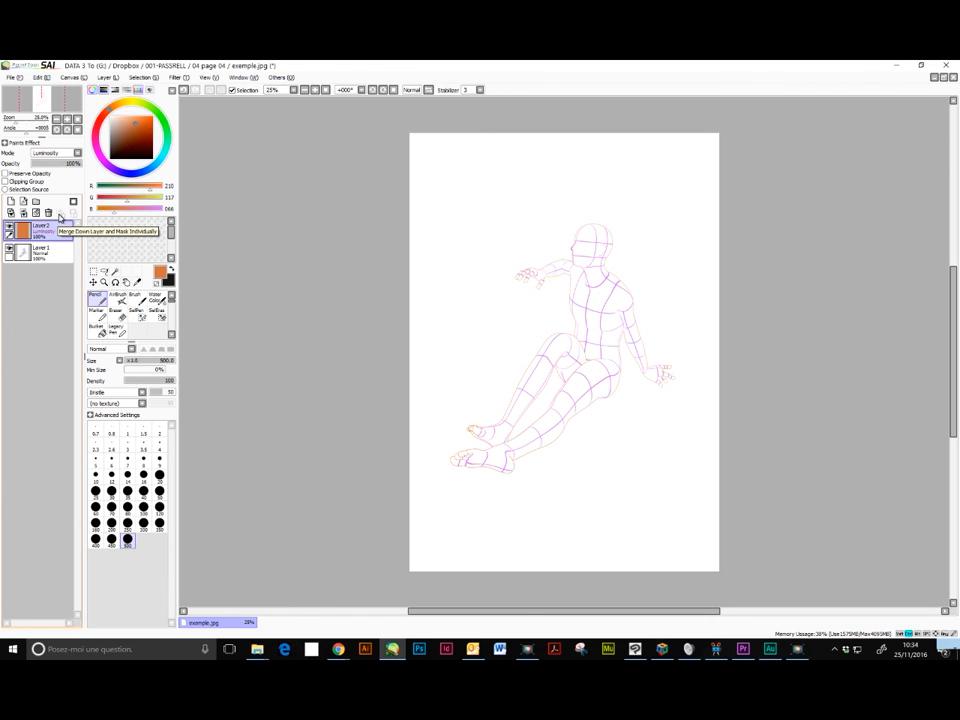
left_click(59, 215)
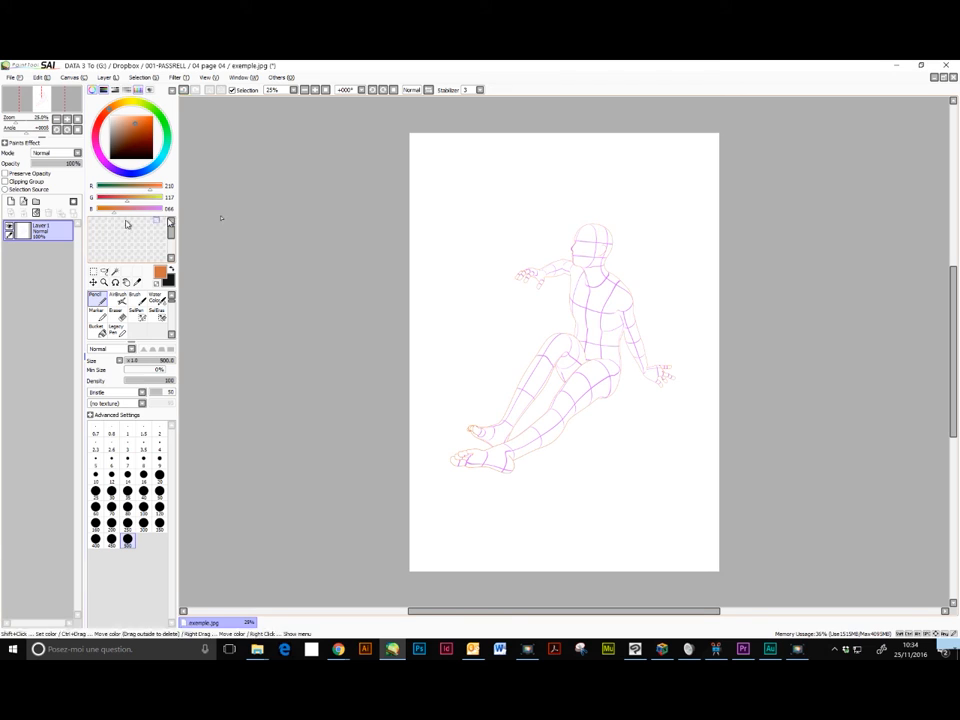
Lower the figure layer's opacity to about 66%, and add an active drawing layer above it with the Pencil at size 7.
left_click_drag(80, 164, 60, 166)
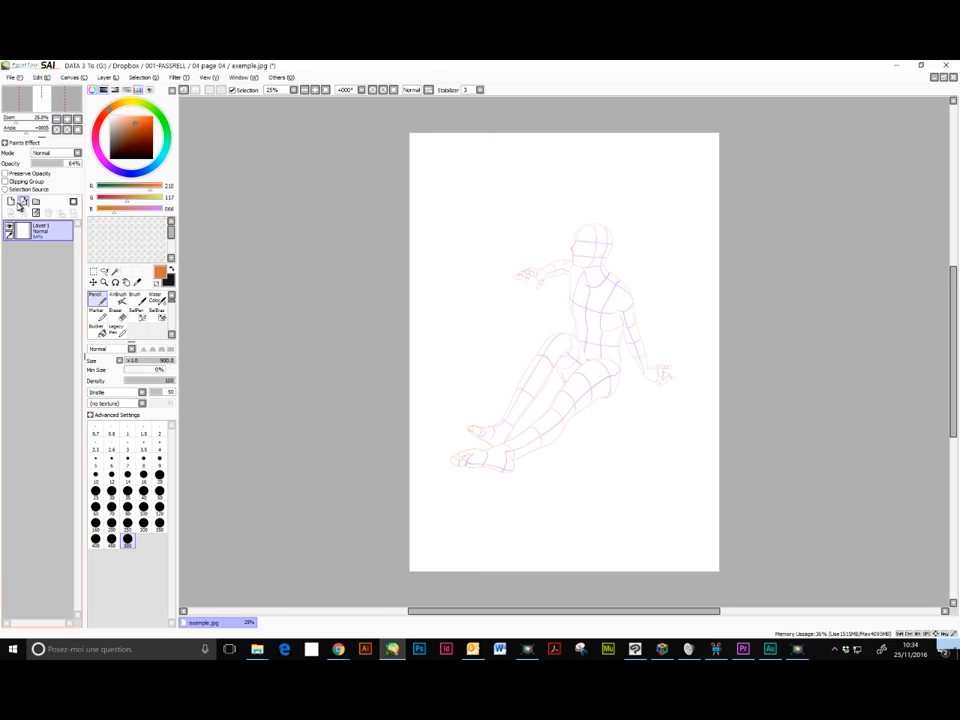
left_click(11, 201)
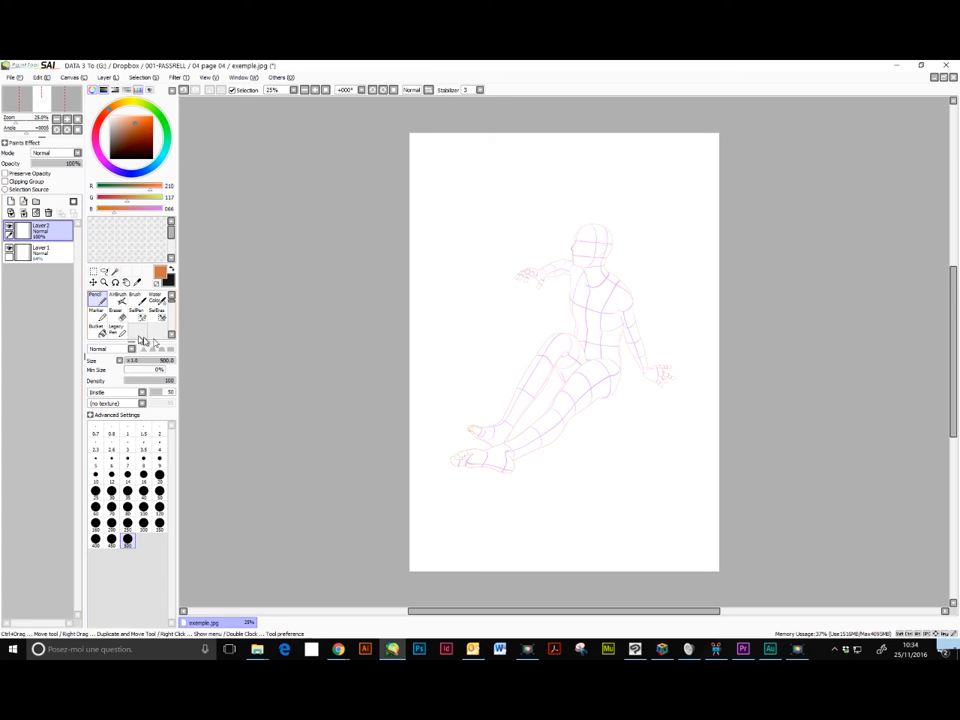
left_click(128, 461)
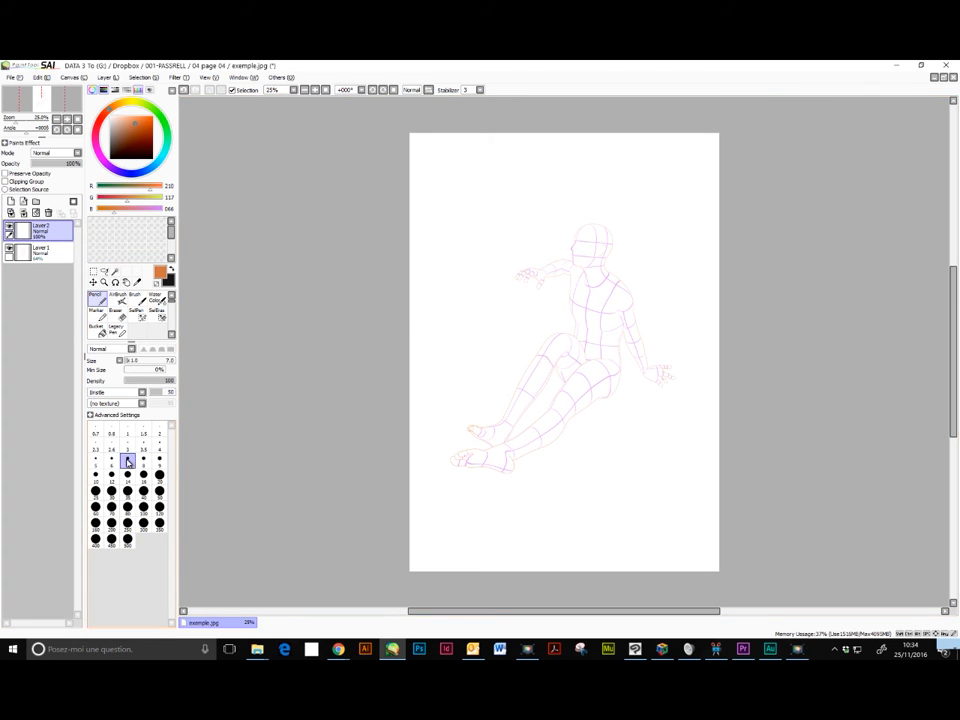
left_click(40, 252)
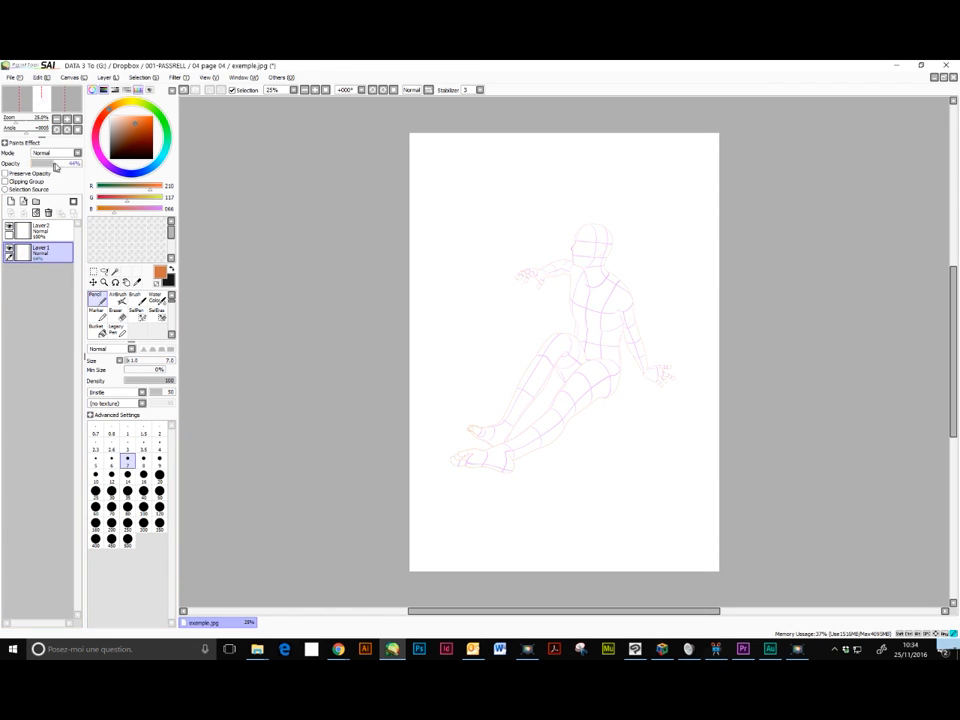
left_click(66, 236)
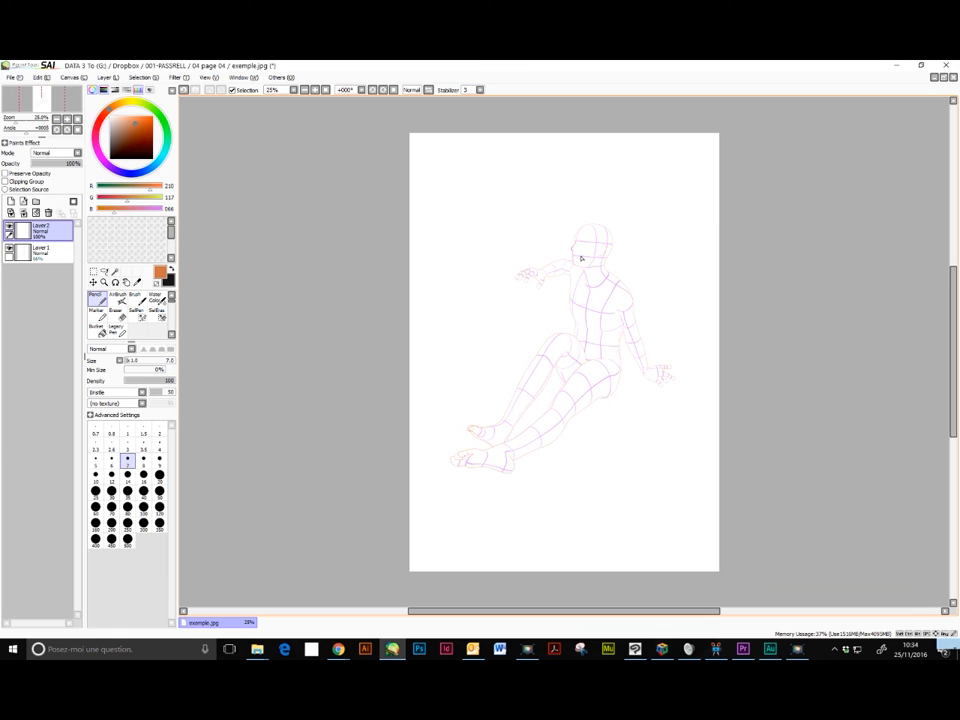
Try an orange pencil stroke along the front of the figure's head and undo it.
scroll(600, 255, "up", 4)
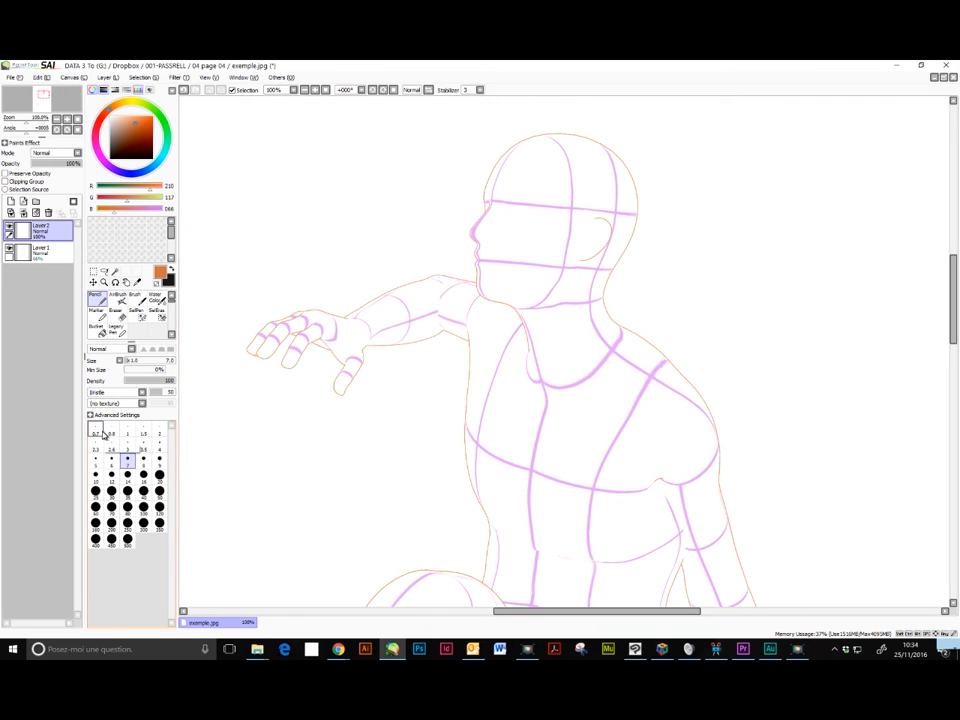
left_click_drag(528, 134, 481, 169)
key("ctrl+z")
Draw a hair strand, the forehead line, eye, nose and cheek marks over the figure's head in black with the Pencil at size 14.
left_click_drag(134, 131, 180, 169)
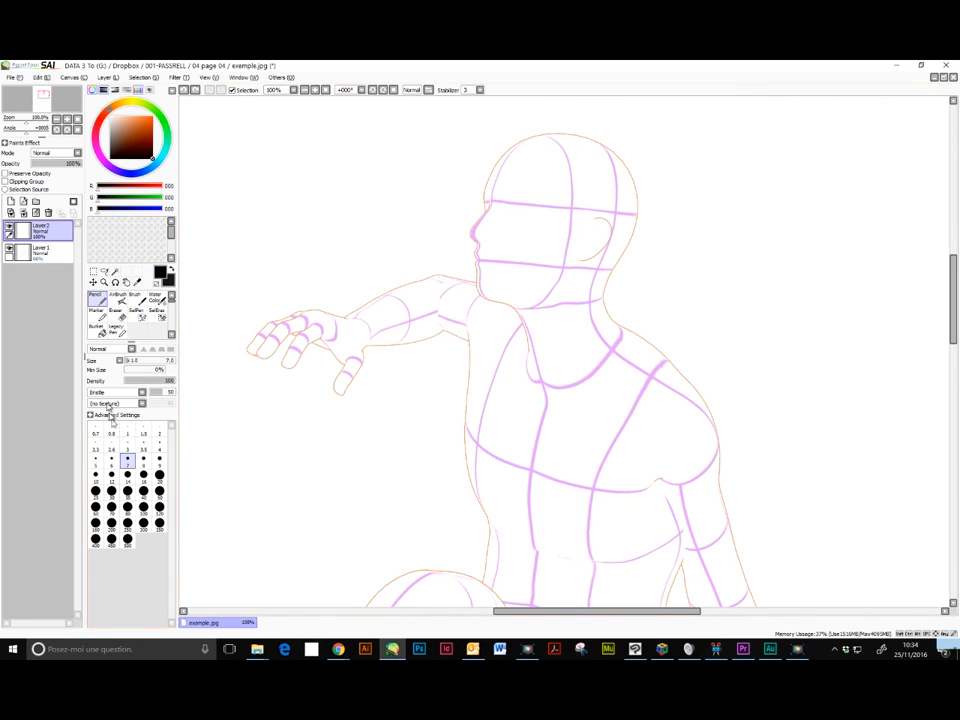
left_click(128, 478)
mouse_move(527, 127)
left_mouse_down()
mouse_move(459, 191)
mouse_move(490, 185)
left_mouse_up()
left_click_drag(499, 174, 506, 190)
mouse_move(510, 180)
left_mouse_down()
mouse_move(510, 190)
mouse_move(487, 199)
mouse_move(520, 213)
mouse_move(513, 218)
left_mouse_up()
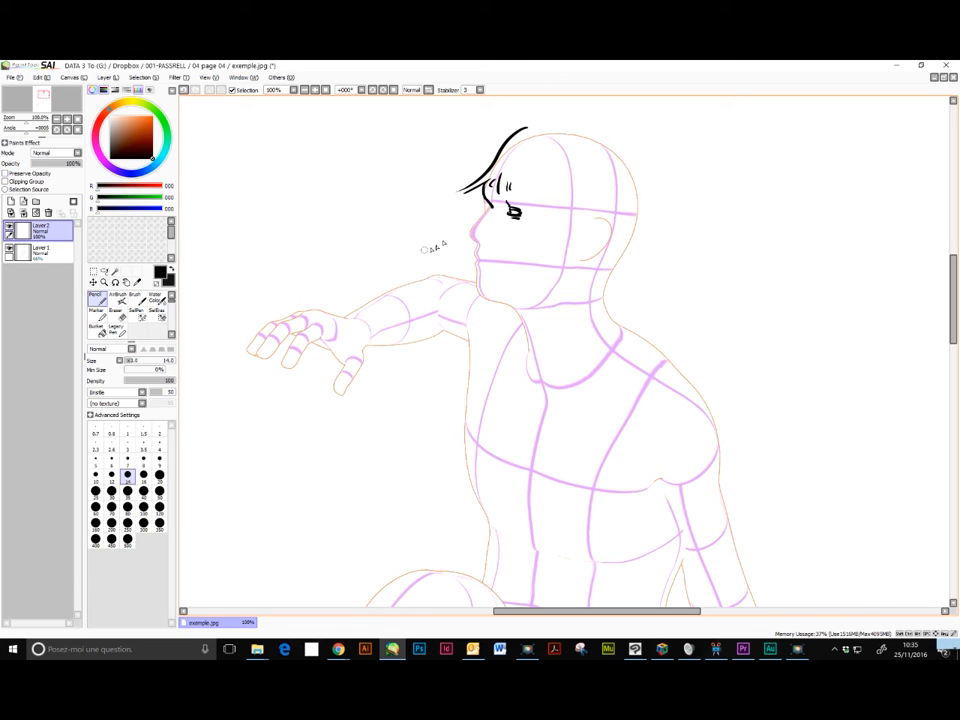
mouse_move(491, 210)
left_mouse_down()
mouse_move(470, 230)
mouse_move(477, 241)
mouse_move(490, 228)
left_mouse_up()
left_click_drag(545, 251, 559, 245)
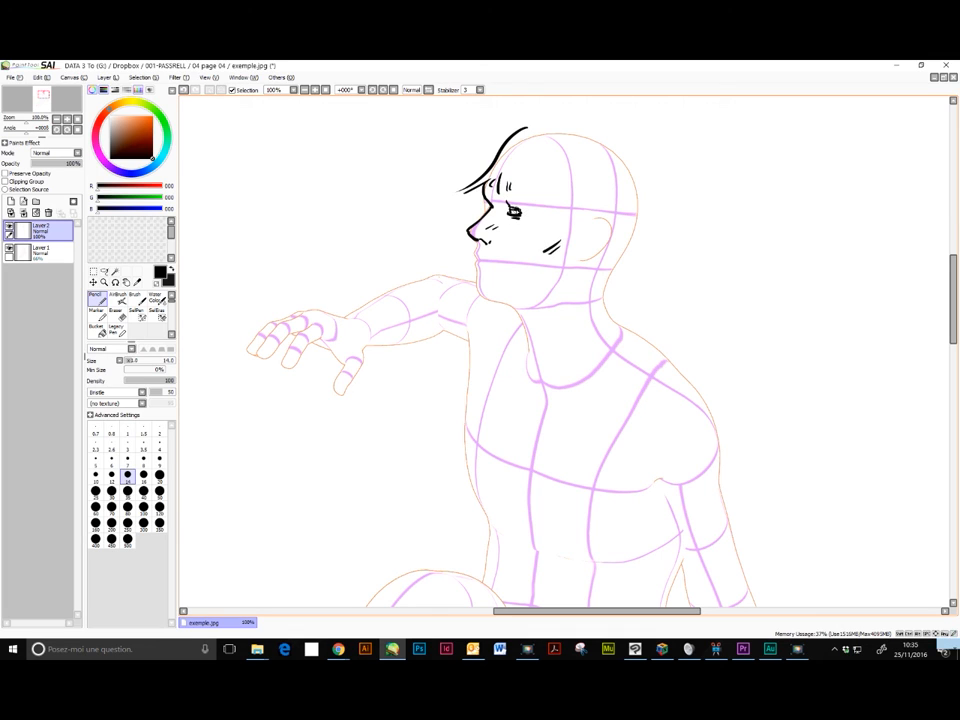
Draw the eyebrow above the character's eye and the lips below the nose in black with the Pencil.
mouse_move(504, 186)
left_mouse_down()
mouse_move(510, 175)
mouse_move(500, 175)
mouse_move(507, 191)
left_mouse_up()
left_click_drag(513, 191, 523, 183)
mouse_move(478, 240)
left_mouse_down()
mouse_move(476, 253)
mouse_move(490, 262)
left_mouse_up()
Draw two short hatch marks on the cheek and several crossing curved strokes beside the mouth with the Pencil at 400% zoom.
scroll(527, 238, "up", 4)
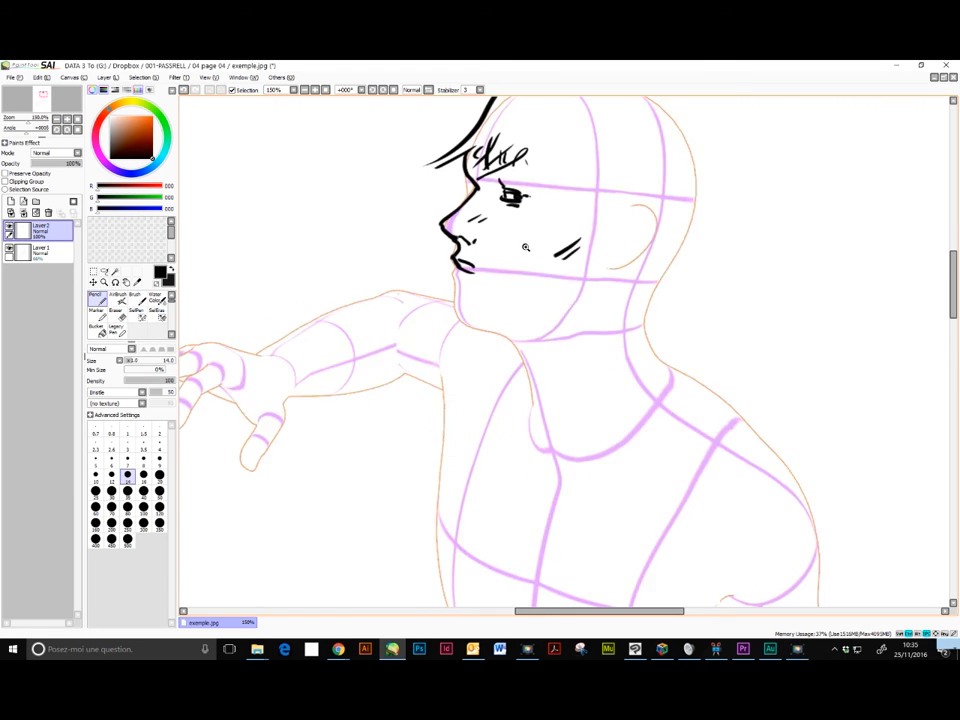
mouse_move(537, 206)
left_mouse_down()
mouse_move(558, 185)
mouse_move(520, 216)
left_mouse_up()
left_click_drag(587, 191, 513, 239)
left_click_drag(471, 267, 435, 339)
mouse_move(466, 227)
left_mouse_down()
mouse_move(446, 272)
mouse_move(492, 356)
left_mouse_up()
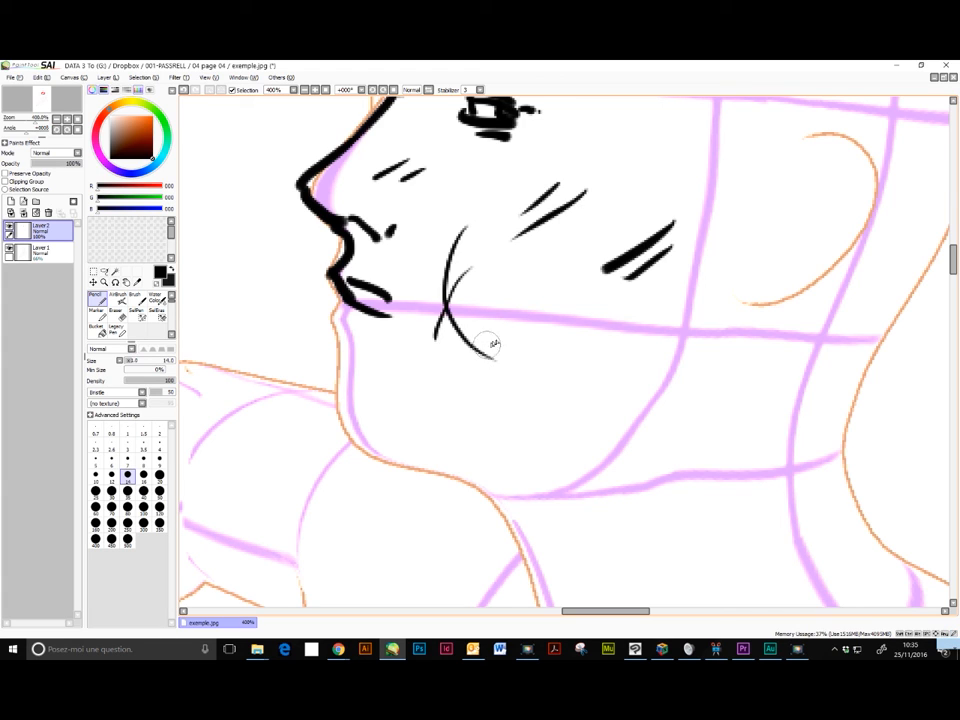
left_click_drag(503, 291, 498, 446)
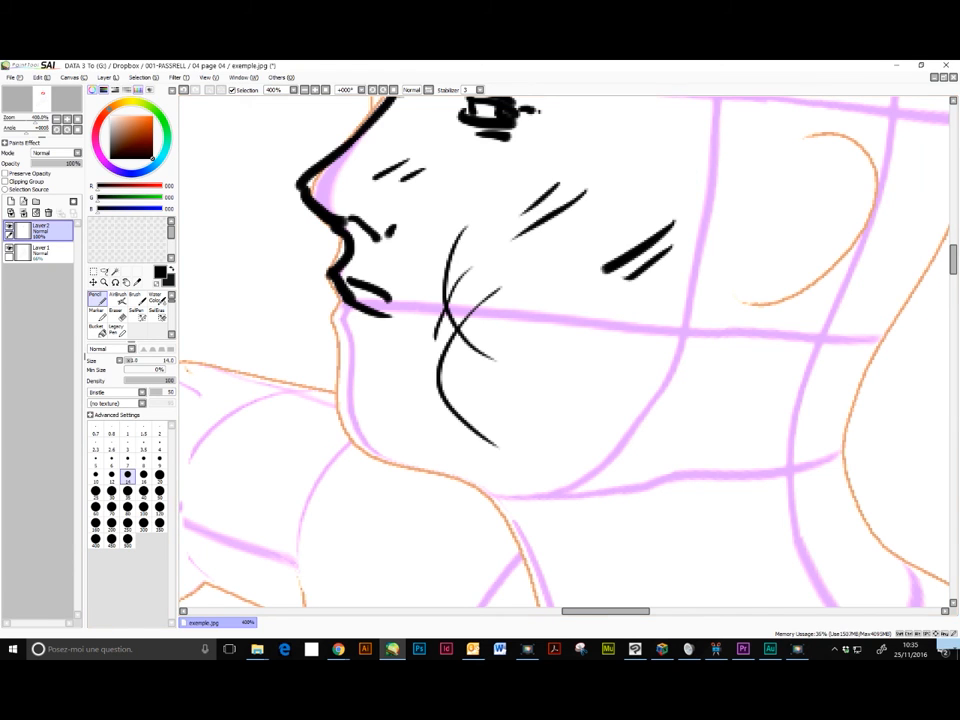
Switch to Clip Studio Paint and set the 3D figure's head length to 12, torso length to 14 and torso width to -17.
key("alt+Tab")
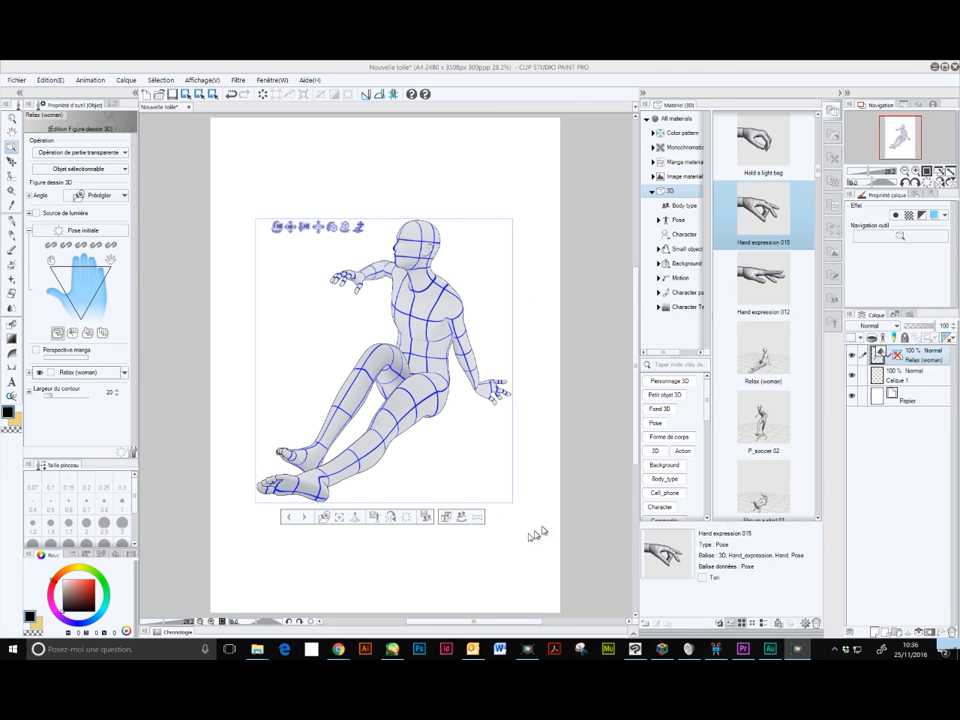
left_click(479, 519)
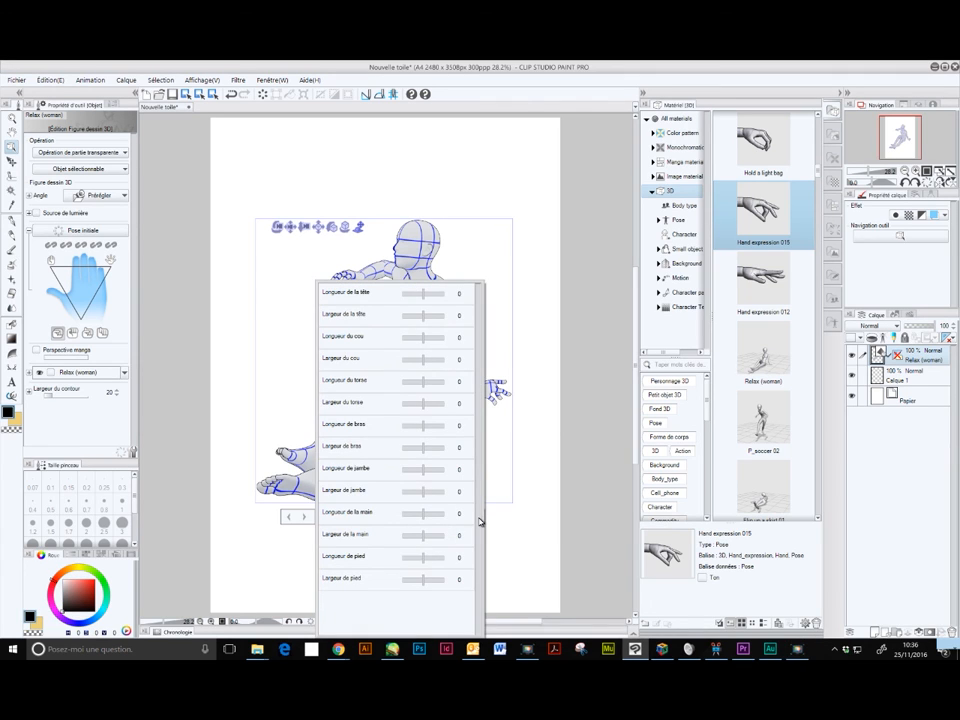
left_click_drag(422, 294, 428, 294)
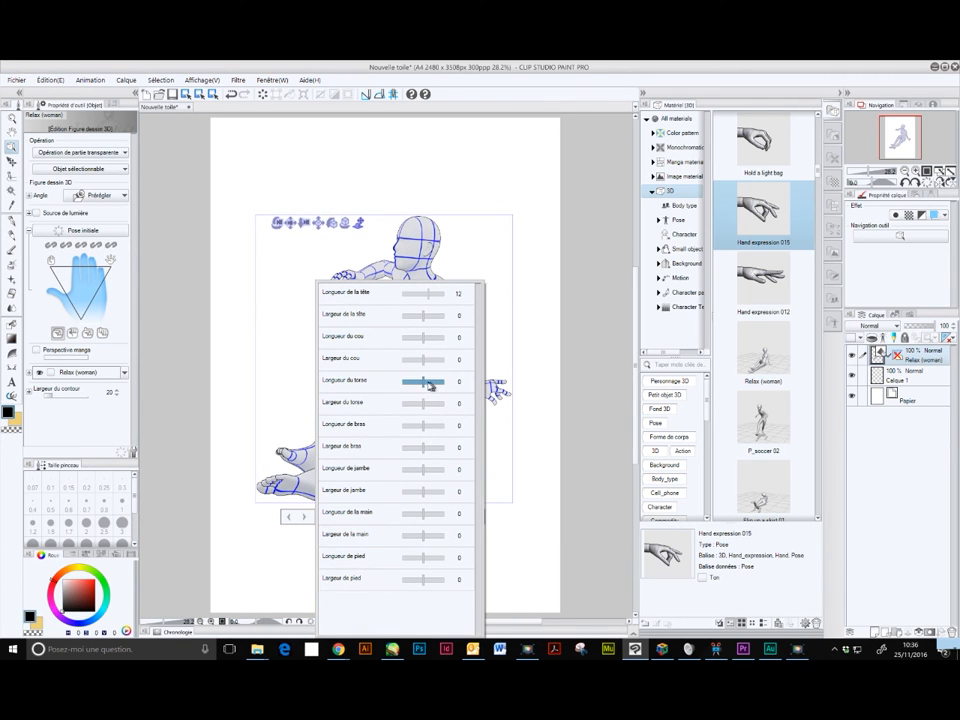
mouse_move(421, 387)
left_mouse_down()
mouse_move(433, 388)
mouse_move(416, 406)
left_mouse_up()
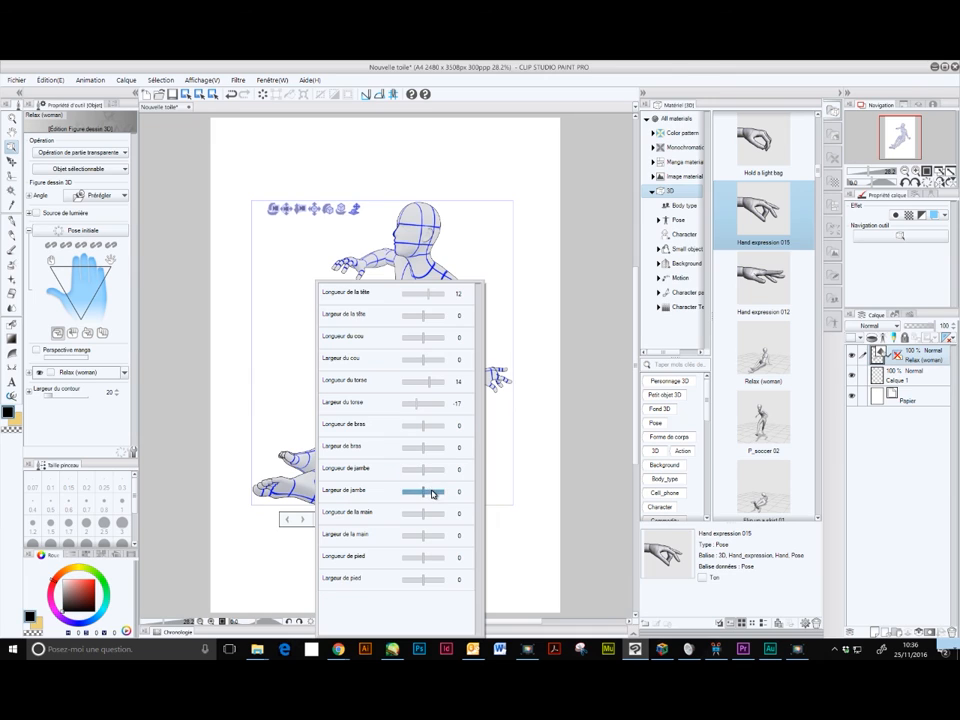
Set the figure's leg width to -18, hand length to 50 and foot length to -12.
left_click_drag(421, 496, 449, 518)
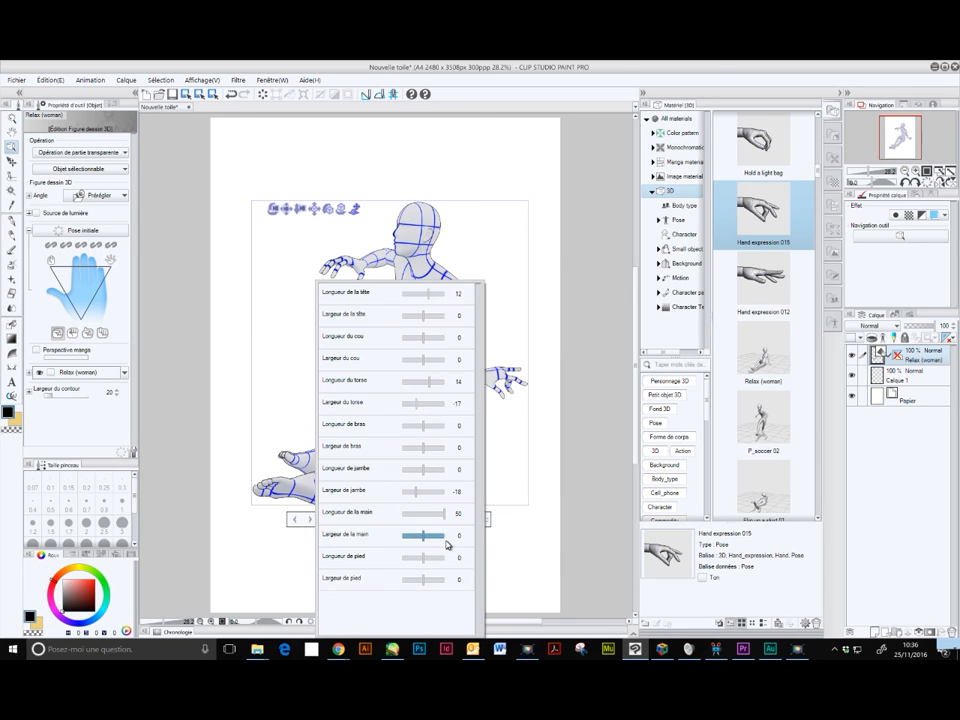
left_click_drag(432, 563, 418, 562)
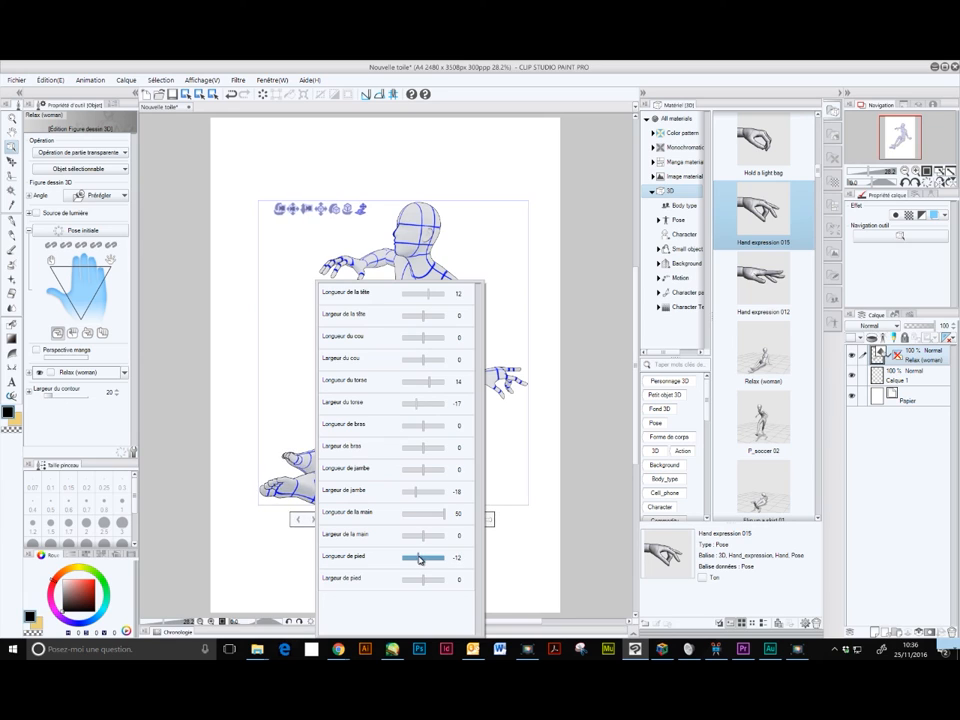
left_click(558, 543)
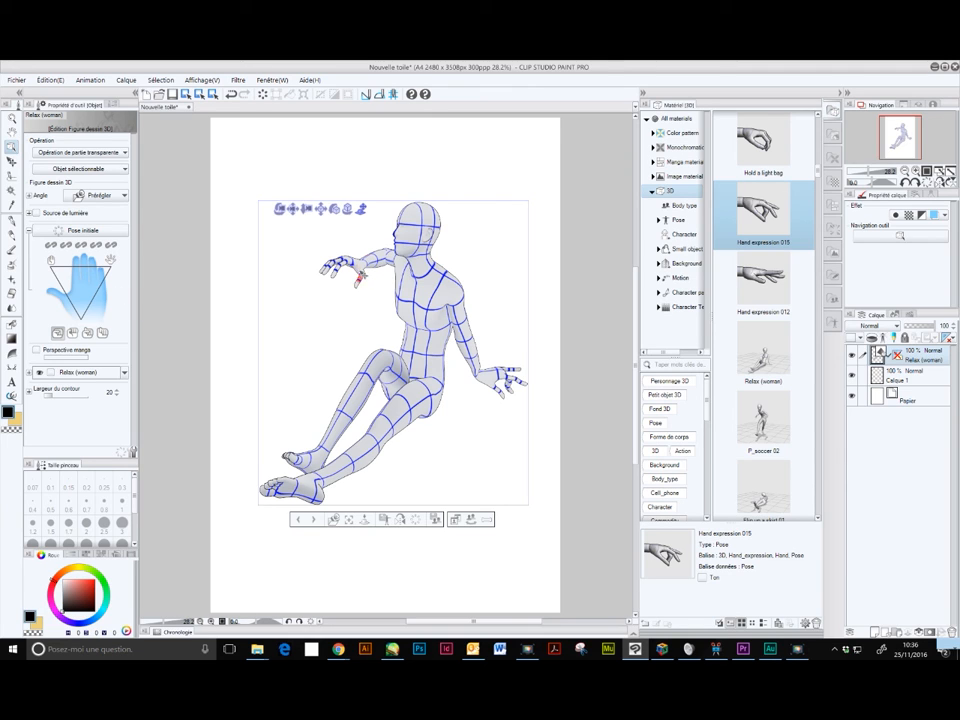
Select the figure's raised hand and open its fingers by adjusting the hand pose toward the spread position.
left_click(359, 270)
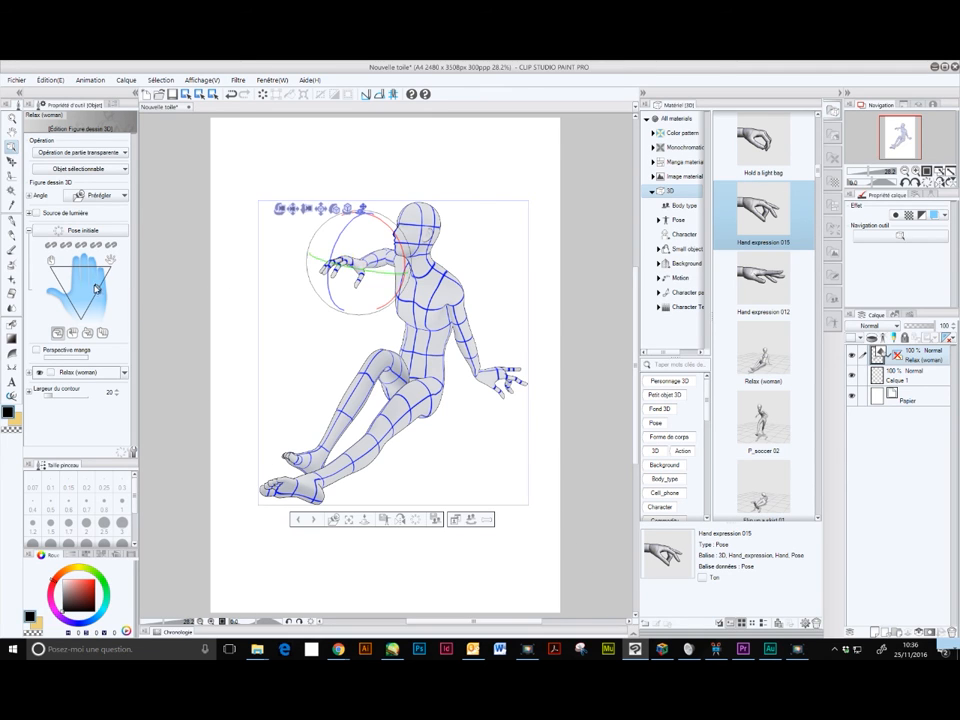
left_click_drag(87, 289, 104, 271)
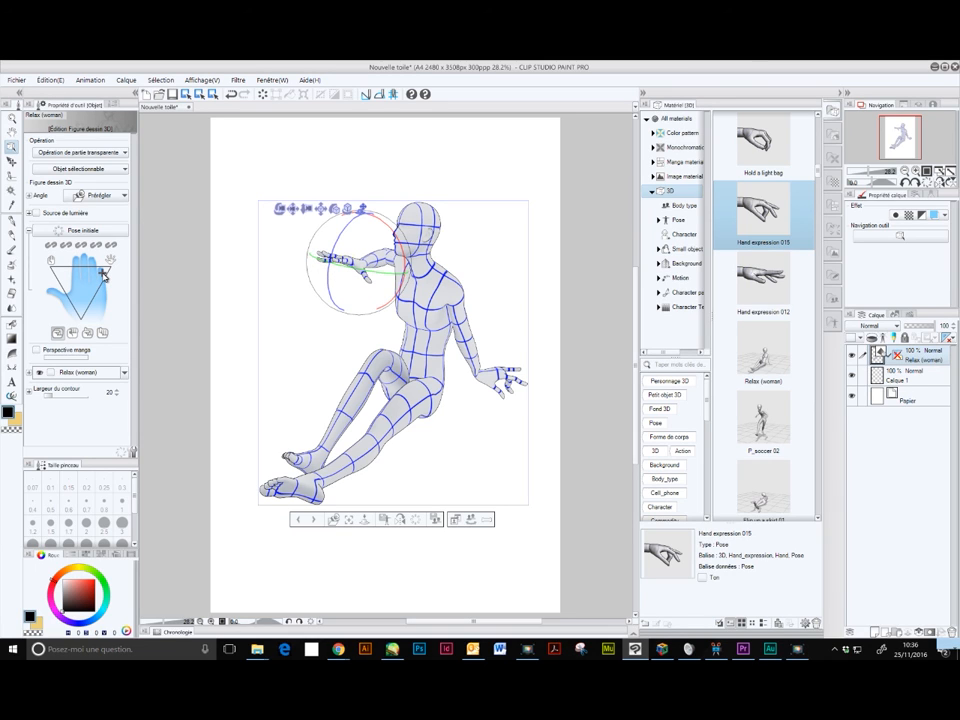